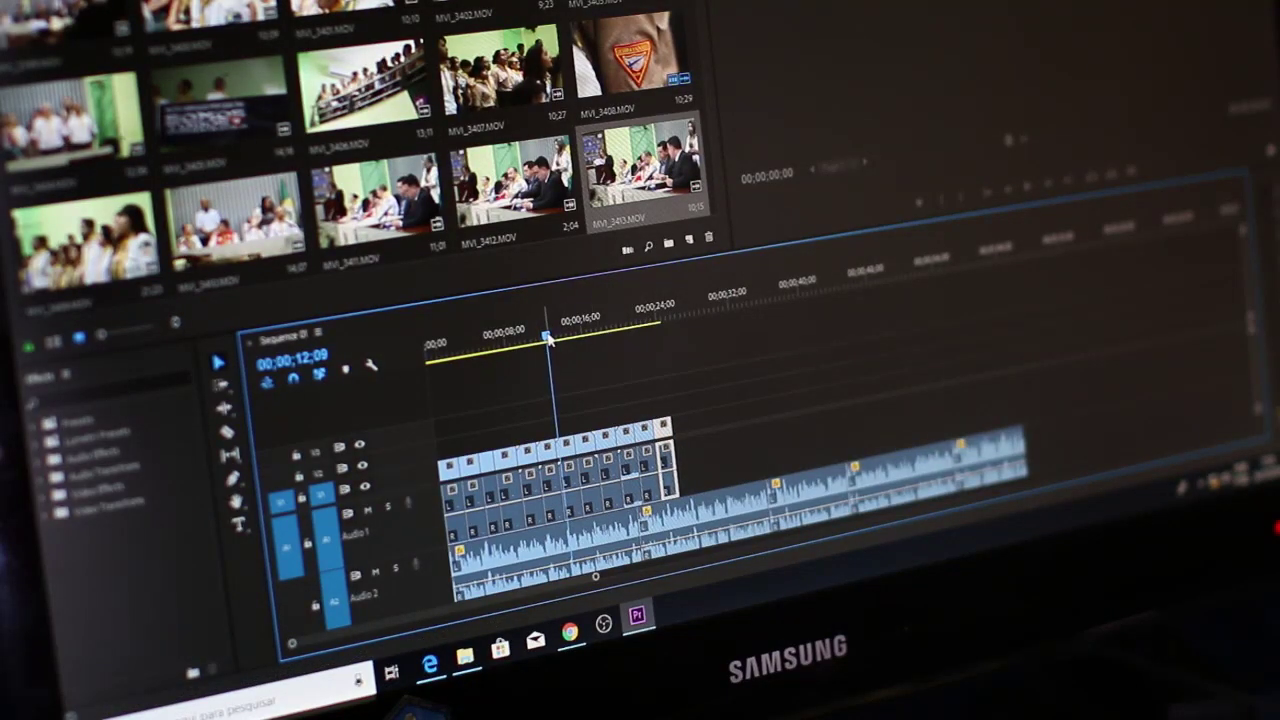
Step: Advance the playhead and pull the video clip's right edge back so it ends before the audio
{"action": "left_click_drag", "start_coordinate": [548, 338], "coordinate": [633, 322]}
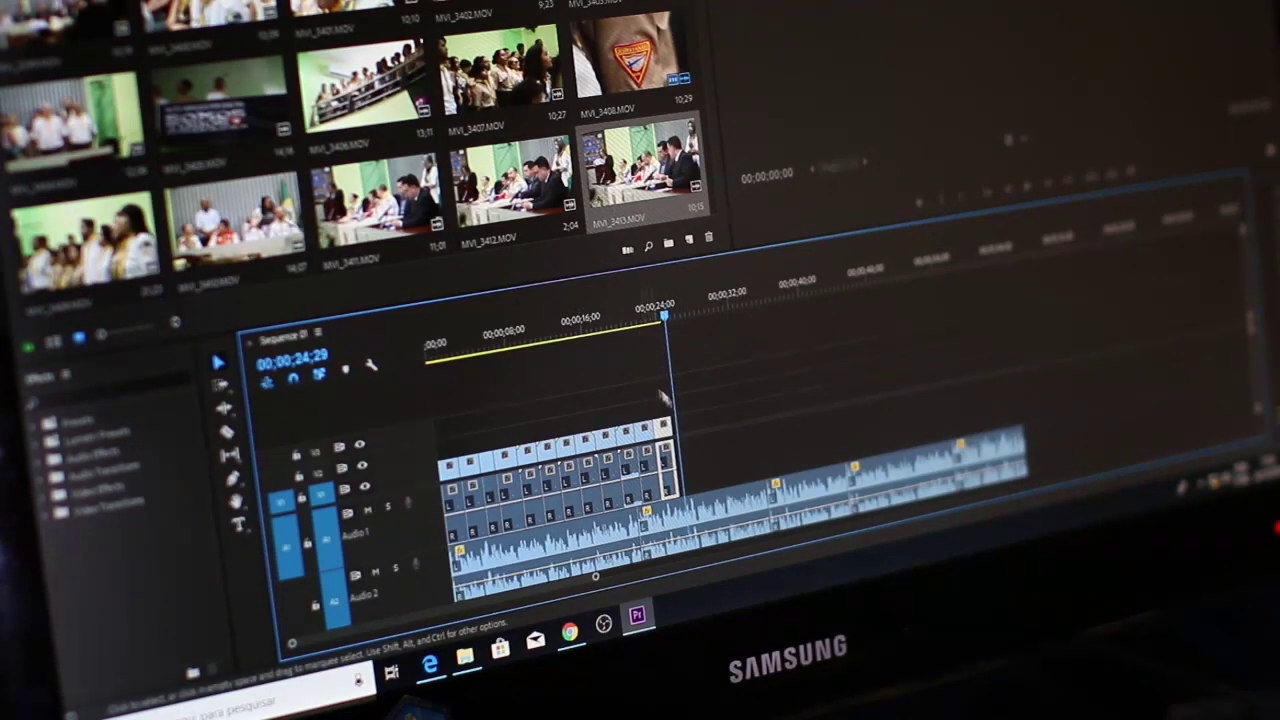
{"action": "left_click_drag", "start_coordinate": [688, 457], "coordinate": [679, 454]}
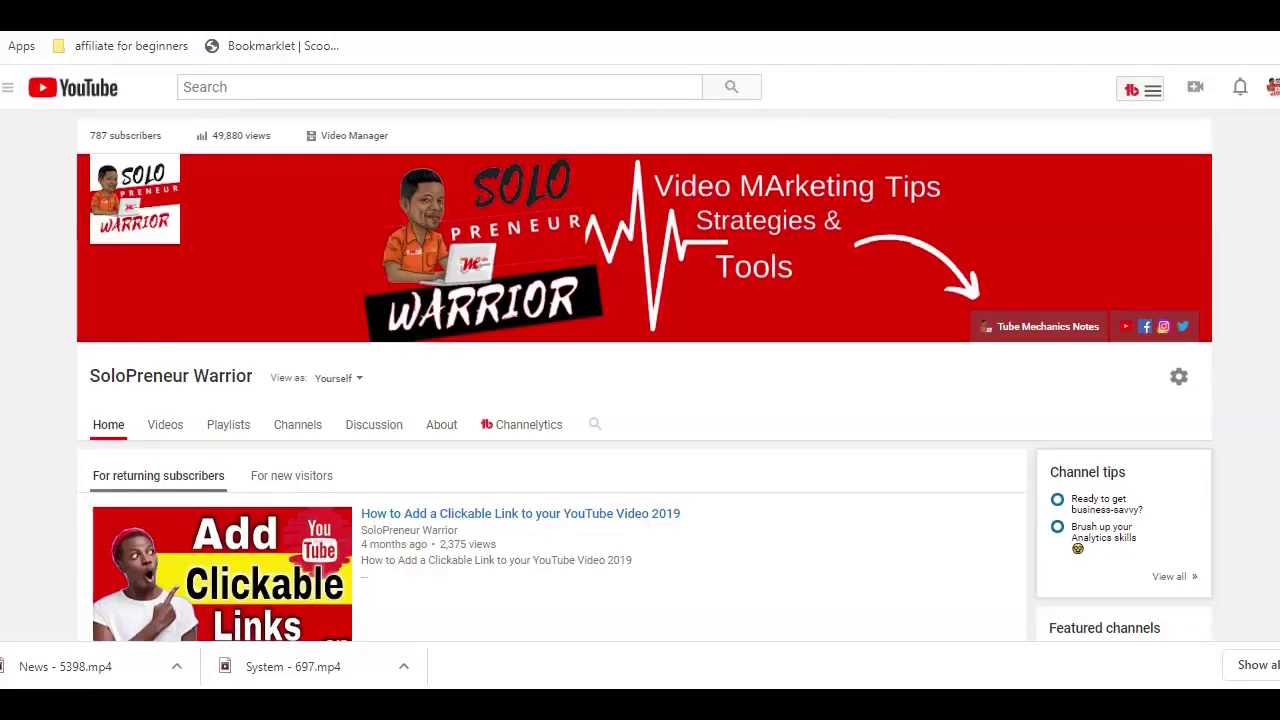
{"action": "scroll", "coordinate": [645, 376], "scroll_direction": "down", "scroll_amount": 2}
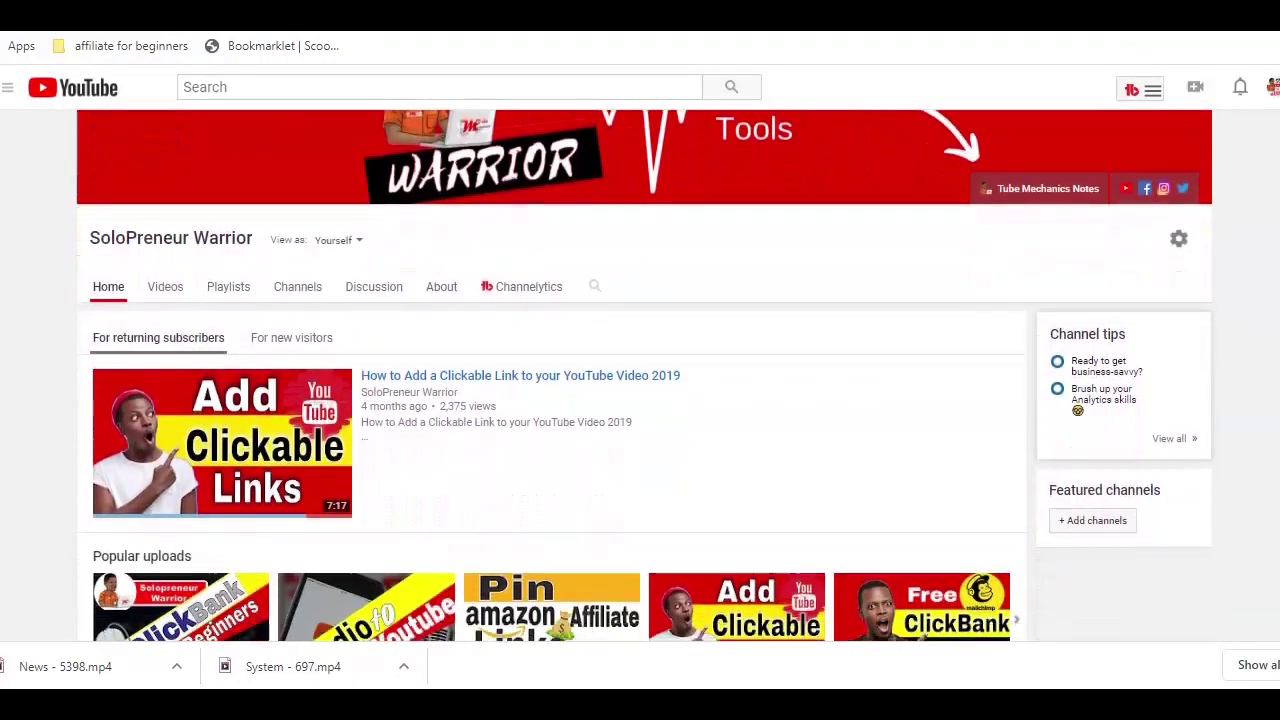
{"action": "scroll", "coordinate": [645, 376], "scroll_direction": "down", "scroll_amount": 3}
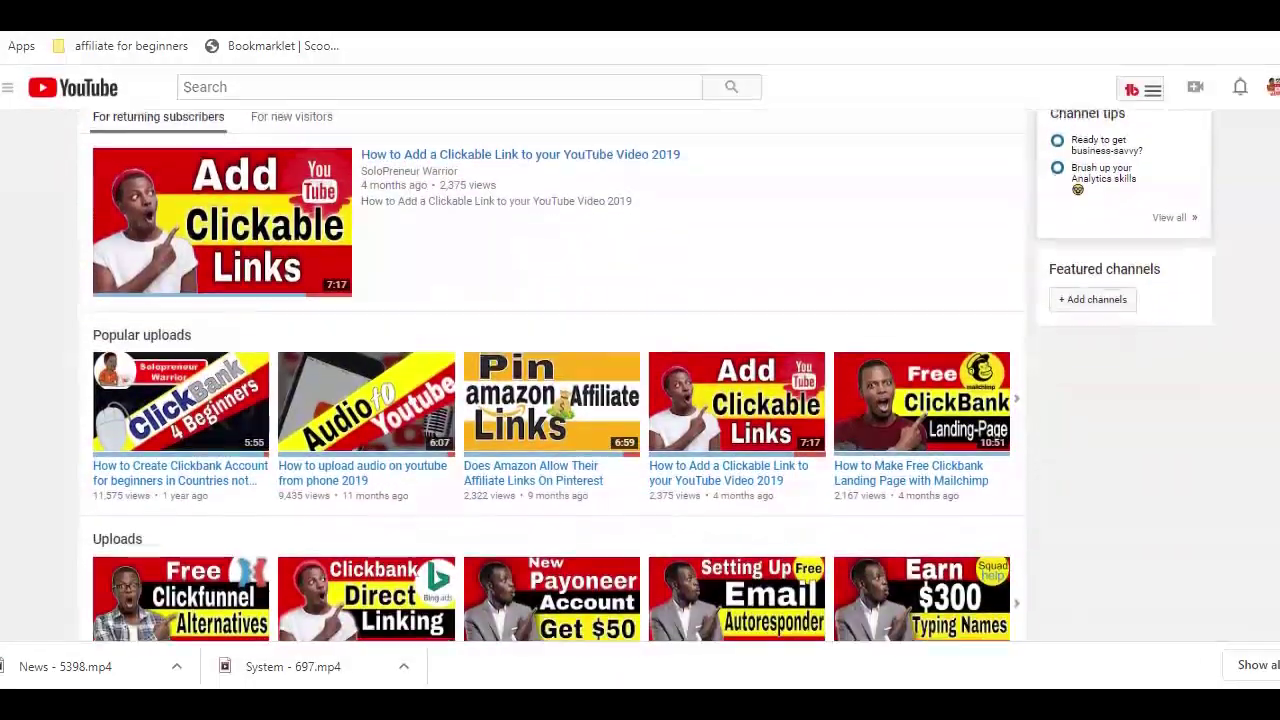
{"action": "scroll", "coordinate": [645, 376], "scroll_direction": "down", "scroll_amount": 3}
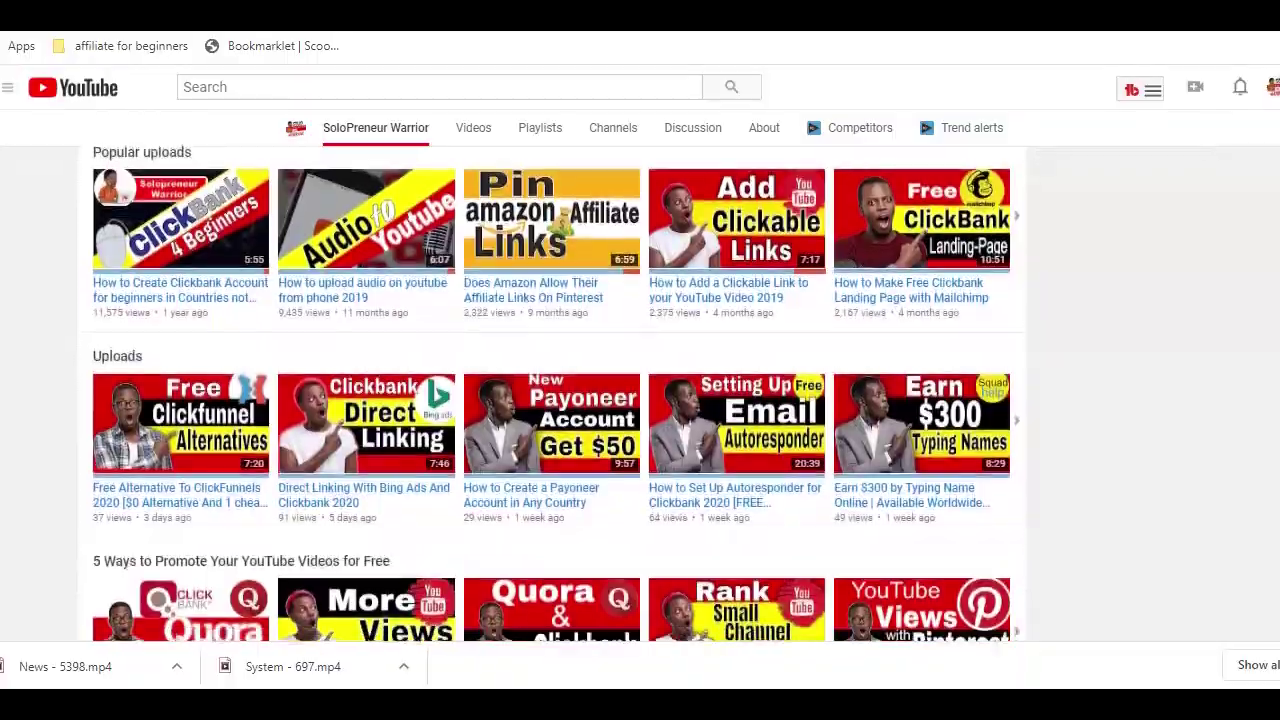
{"action": "scroll", "coordinate": [645, 376], "scroll_direction": "down", "scroll_amount": 3}
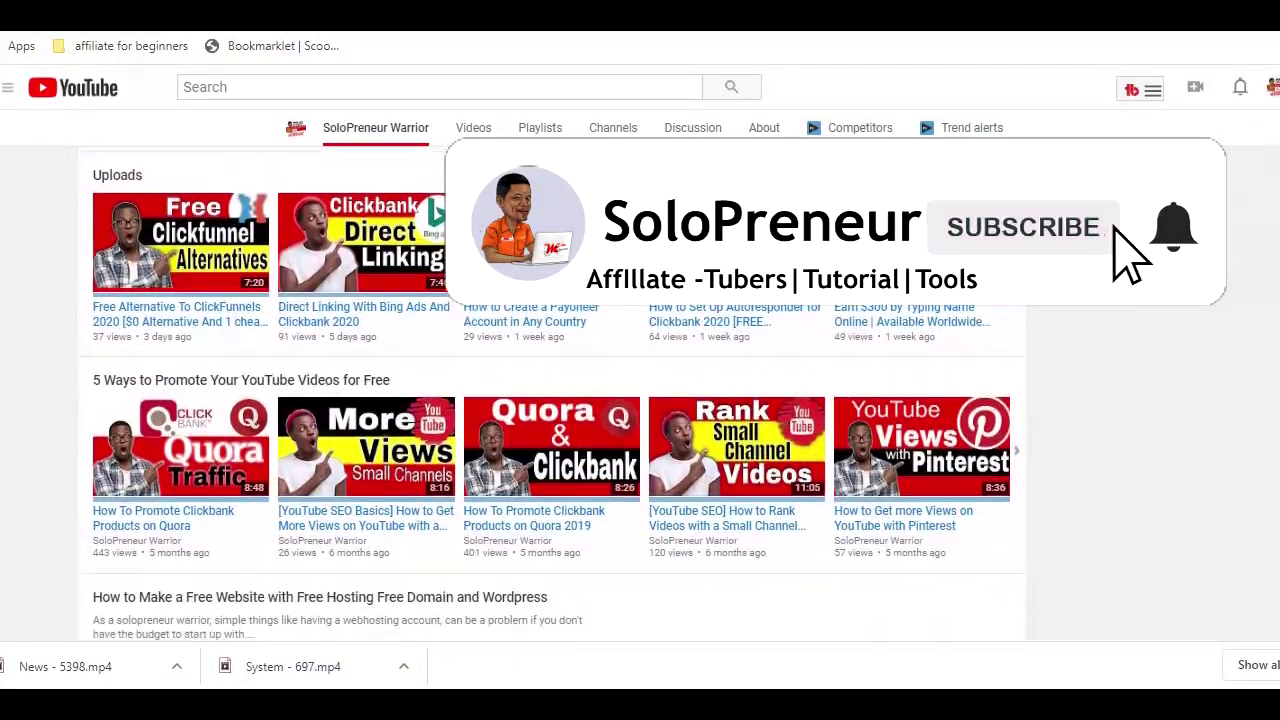
{"action": "scroll", "coordinate": [645, 376], "scroll_direction": "down", "scroll_amount": 3}
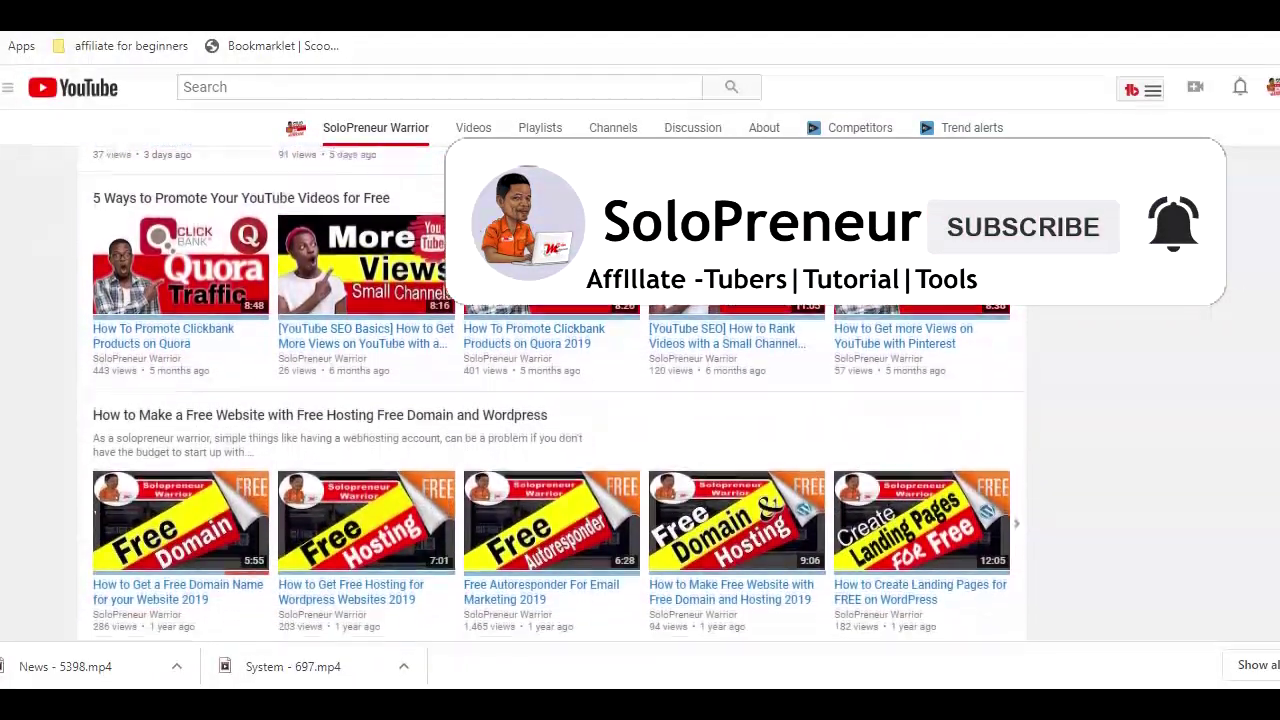
{"action": "scroll", "coordinate": [645, 376], "scroll_direction": "down", "scroll_amount": 1}
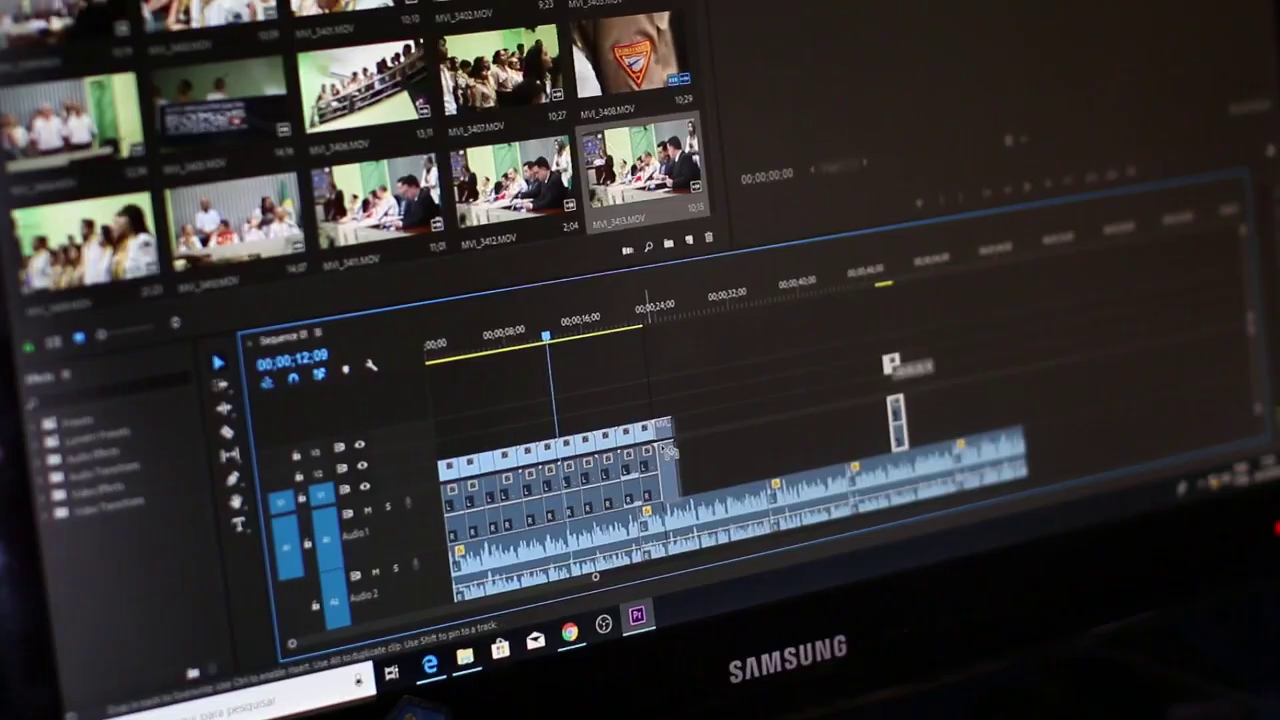
Step: Move the playhead right and trim the video clip's end further, leaving a gap before the playhead
{"action": "left_click_drag", "start_coordinate": [605, 347], "coordinate": [640, 352]}
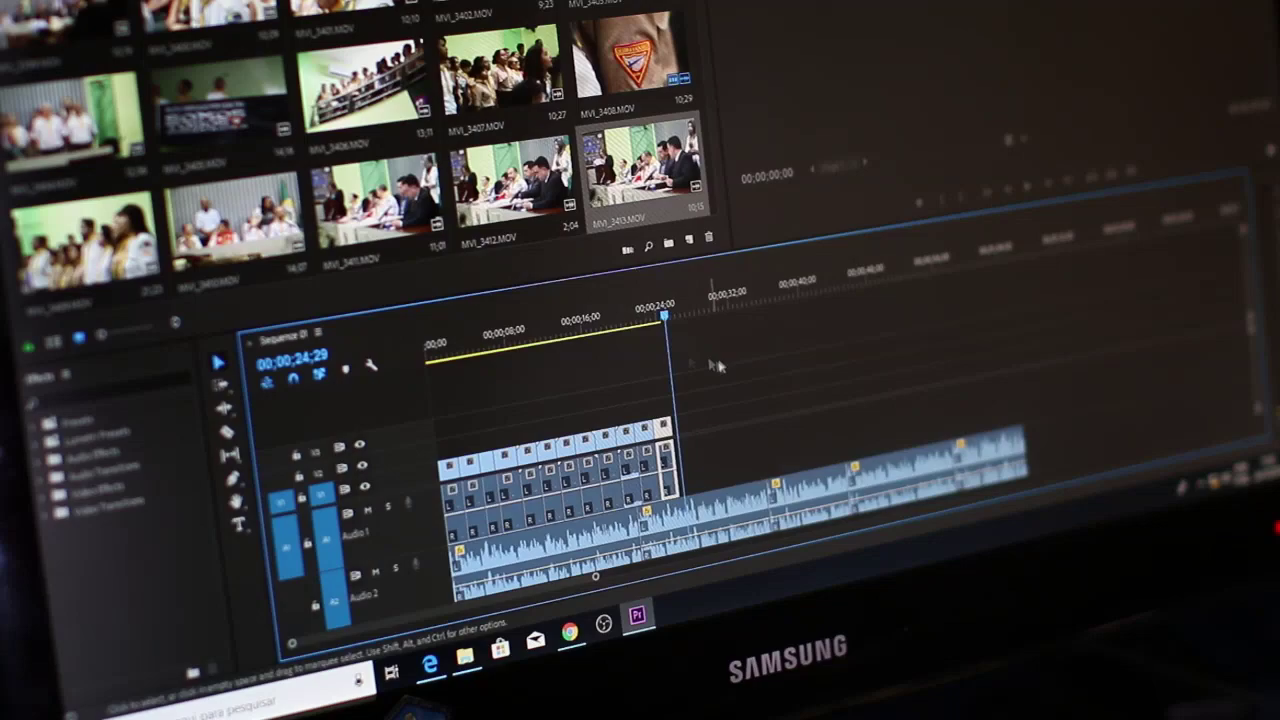
{"action": "left_click_drag", "start_coordinate": [668, 459], "coordinate": [654, 459]}
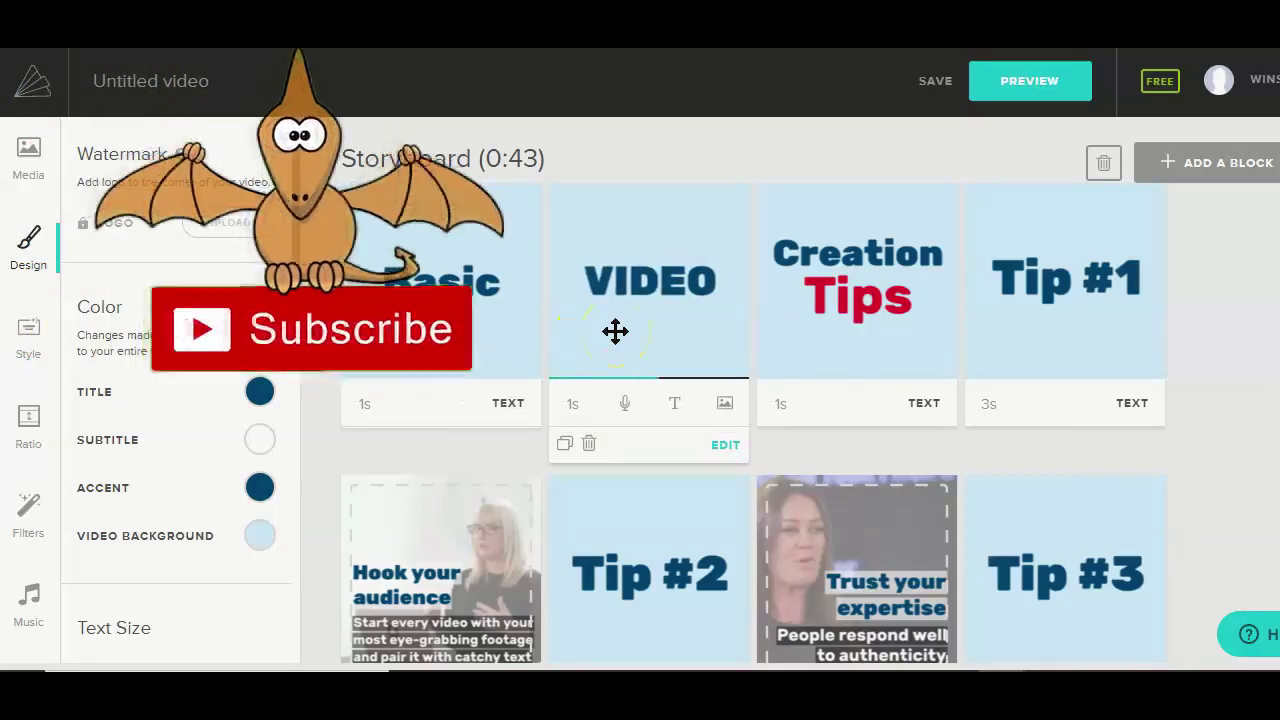
Step: Inspect the Creation Tips card, then view the Hazzard music track settings
{"action": "left_click", "coordinate": [846, 323]}
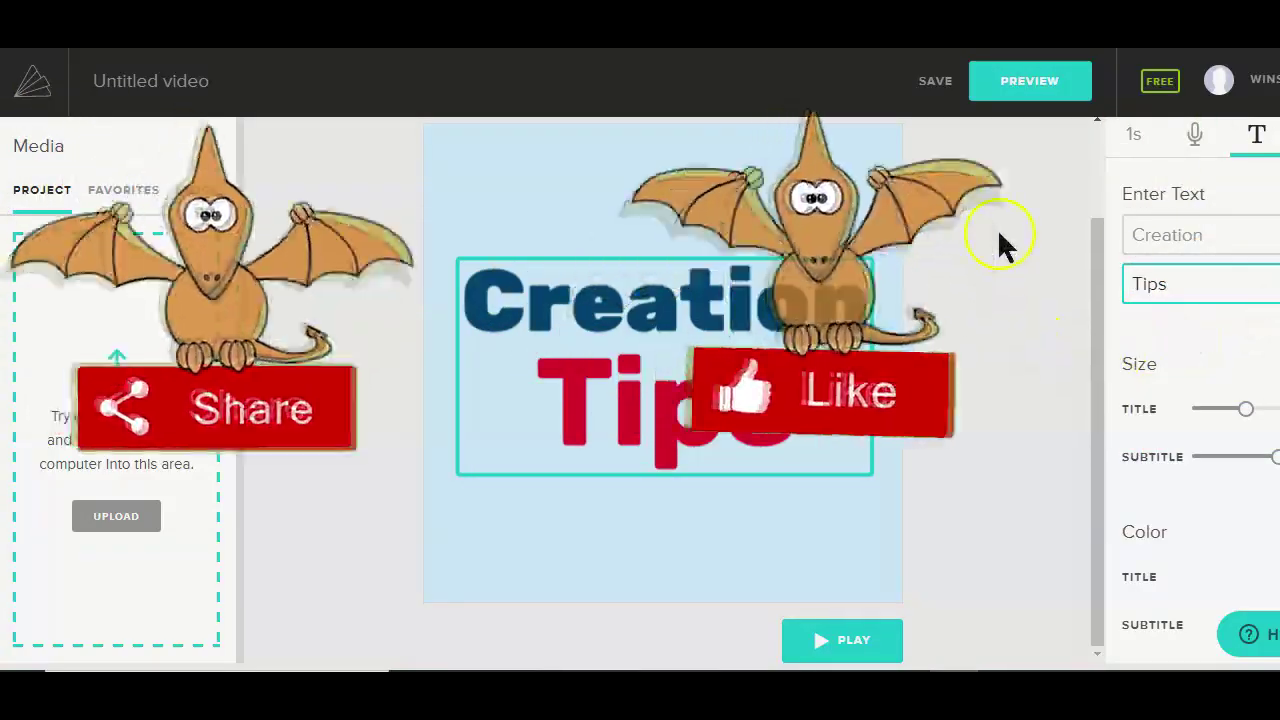
{"action": "left_click", "coordinate": [997, 228]}
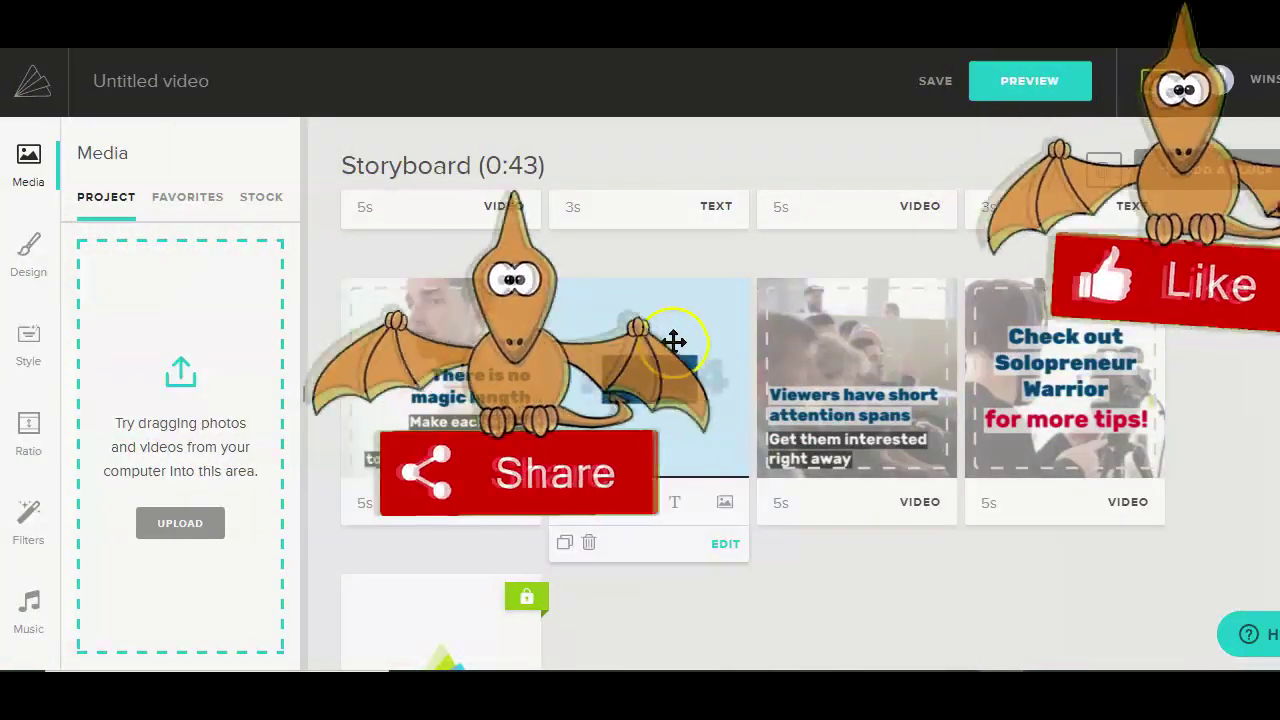
{"action": "left_click", "coordinate": [30, 605]}
{"action": "scroll", "coordinate": [495, 396], "scroll_direction": "up", "scroll_amount": 5}
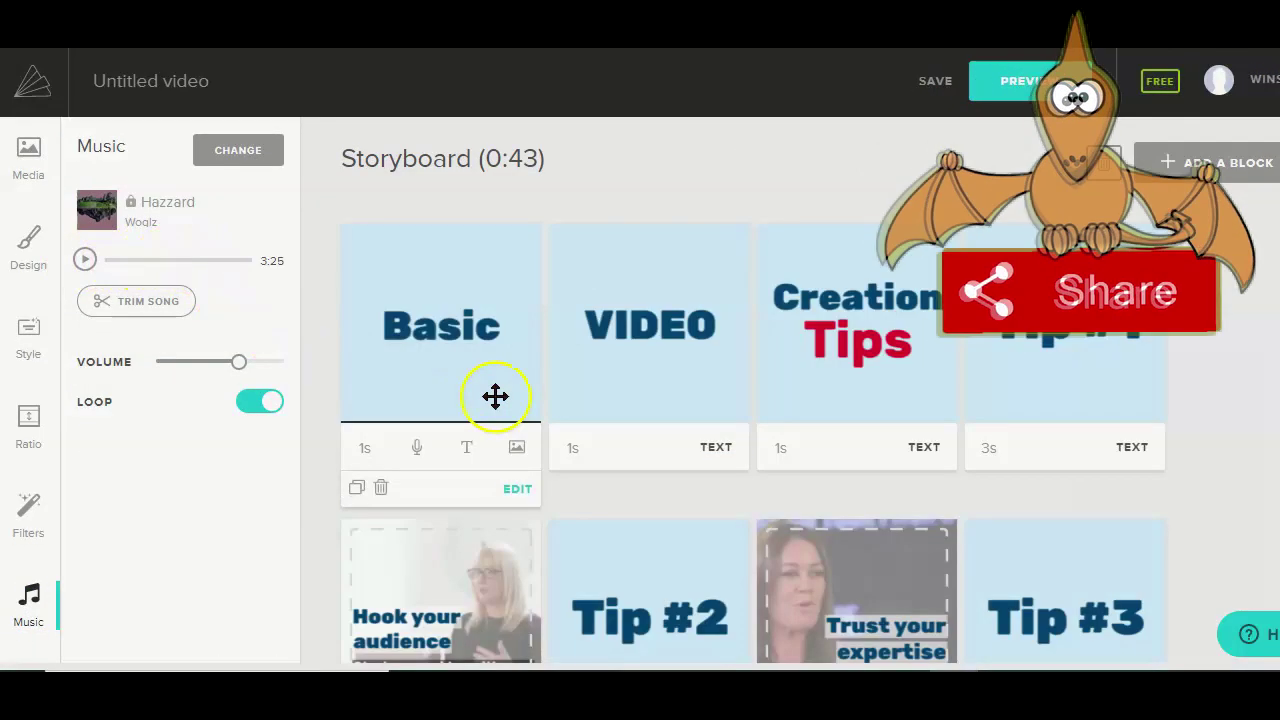
{"action": "scroll", "coordinate": [495, 396], "scroll_direction": "down", "scroll_amount": 2}
Step: Try moving the Tip #1 card in the storyboard and show the Filters options
{"action": "scroll", "coordinate": [495, 396], "scroll_direction": "up", "scroll_amount": 2}
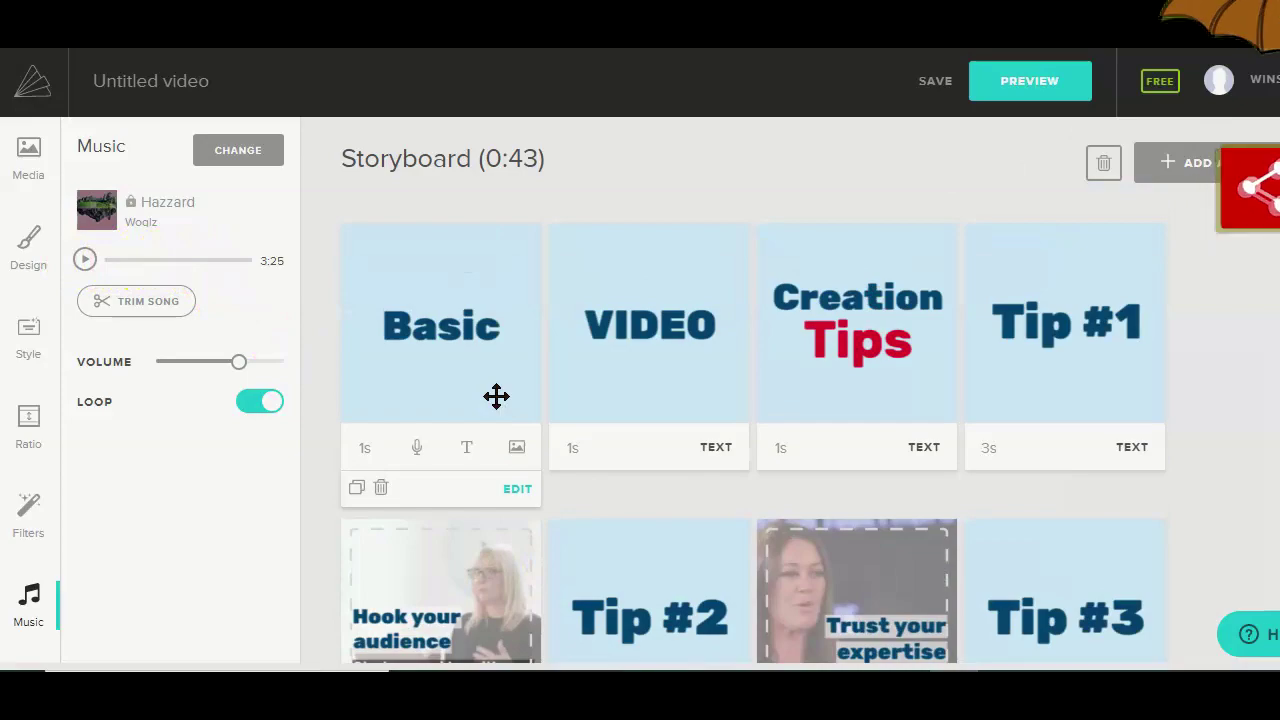
{"action": "left_click_drag", "start_coordinate": [1006, 323], "coordinate": [862, 326]}
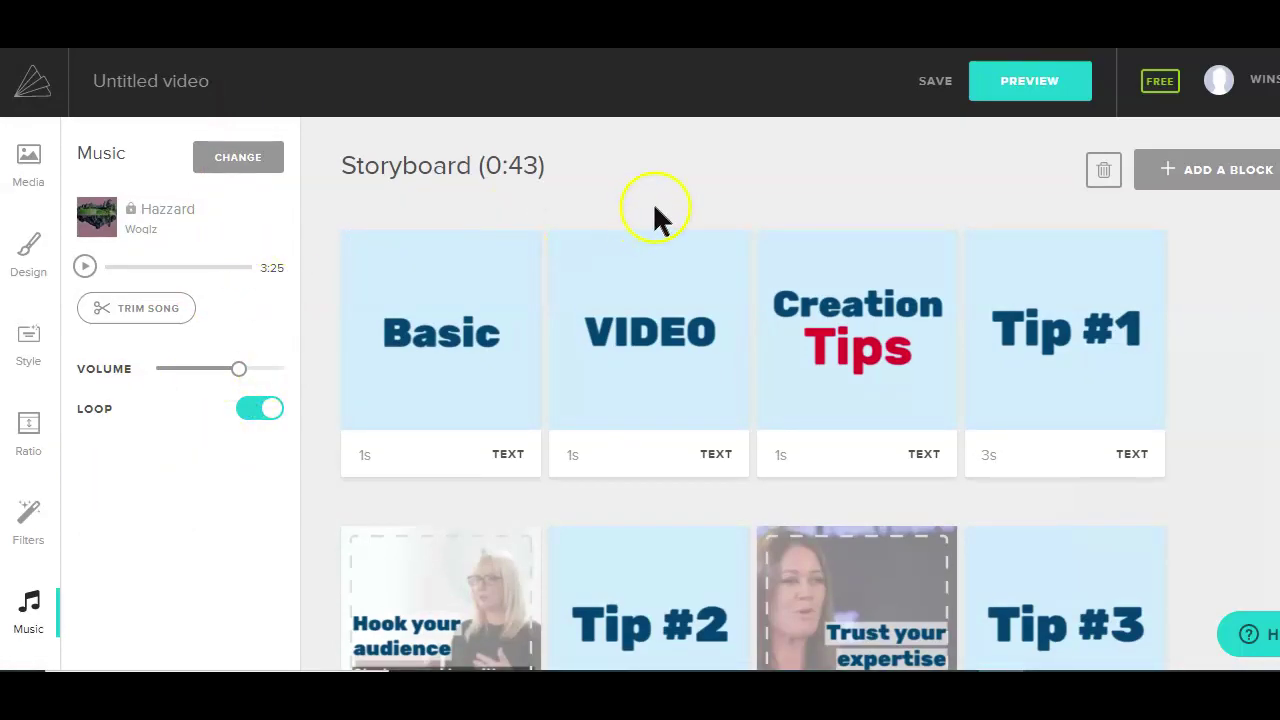
{"action": "left_click", "coordinate": [28, 520]}
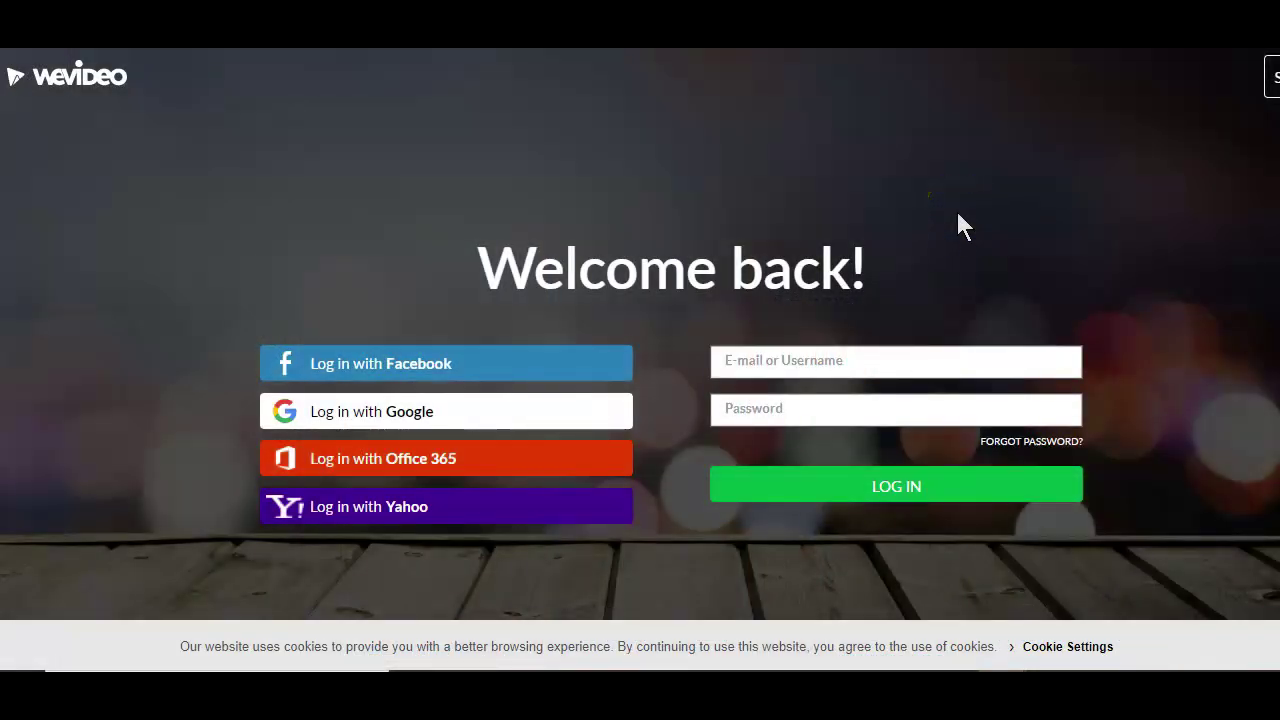
{"action": "left_click", "coordinate": [1060, 88]}
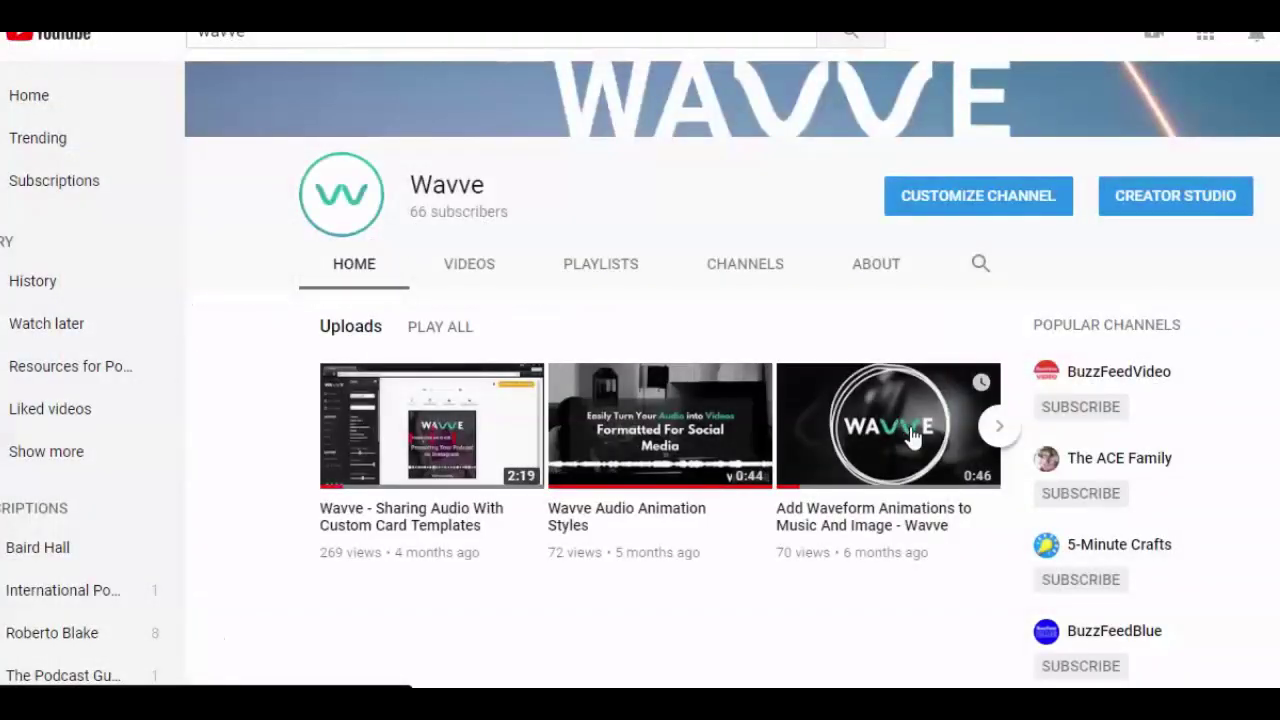
Step: Play 'Add Waveform Animations to Music And Image - Wavve' from the channel's Uploads row
{"action": "left_click", "coordinate": [912, 435]}
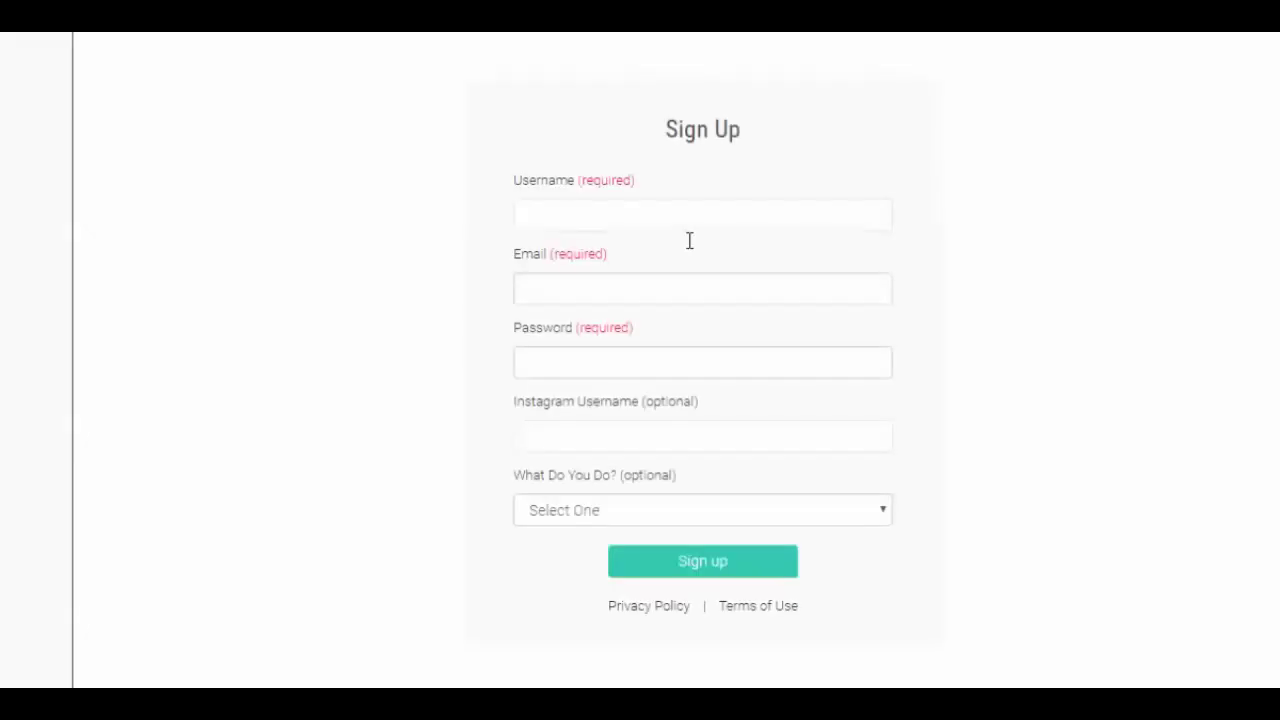
Step: Fill in the Wavve sign-up form with a username, e-mail address and password
{"action": "left_click", "coordinate": [700, 205]}
{"action": "type", "text": "youtuber"}
{"action": "key", "text": "Tab"}
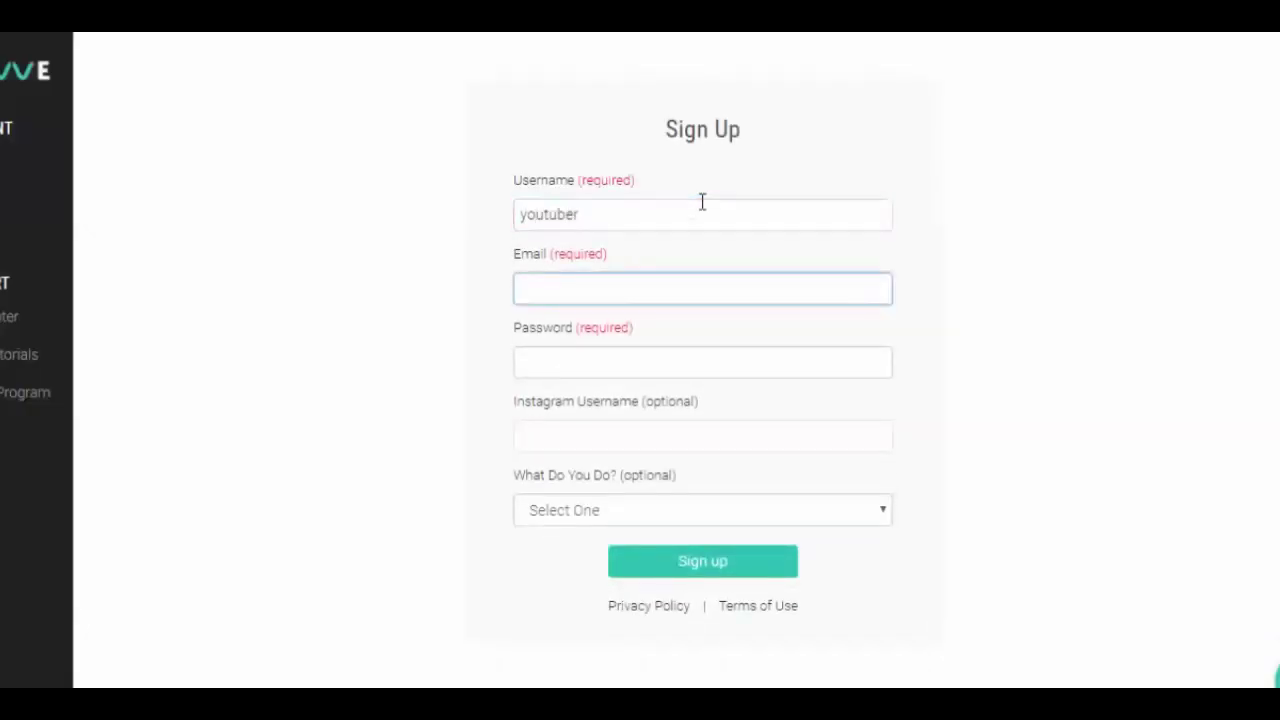
{"action": "key", "text": "Tab"}
{"action": "type", "text": "password"}
{"action": "key", "text": "Tab"}
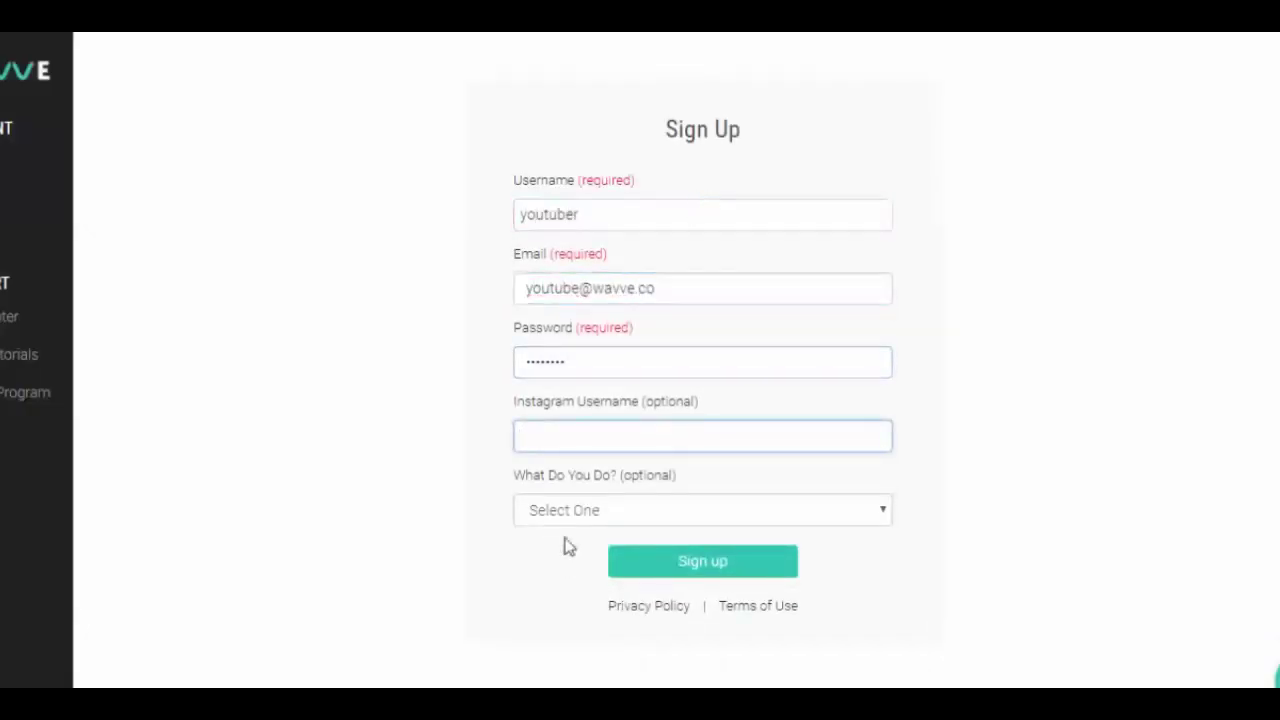
Step: Choose Music under What Do You Do and submit the sign-up
{"action": "left_click", "coordinate": [570, 511]}
{"action": "left_click", "coordinate": [580, 609]}
{"action": "left_click", "coordinate": [648, 570]}
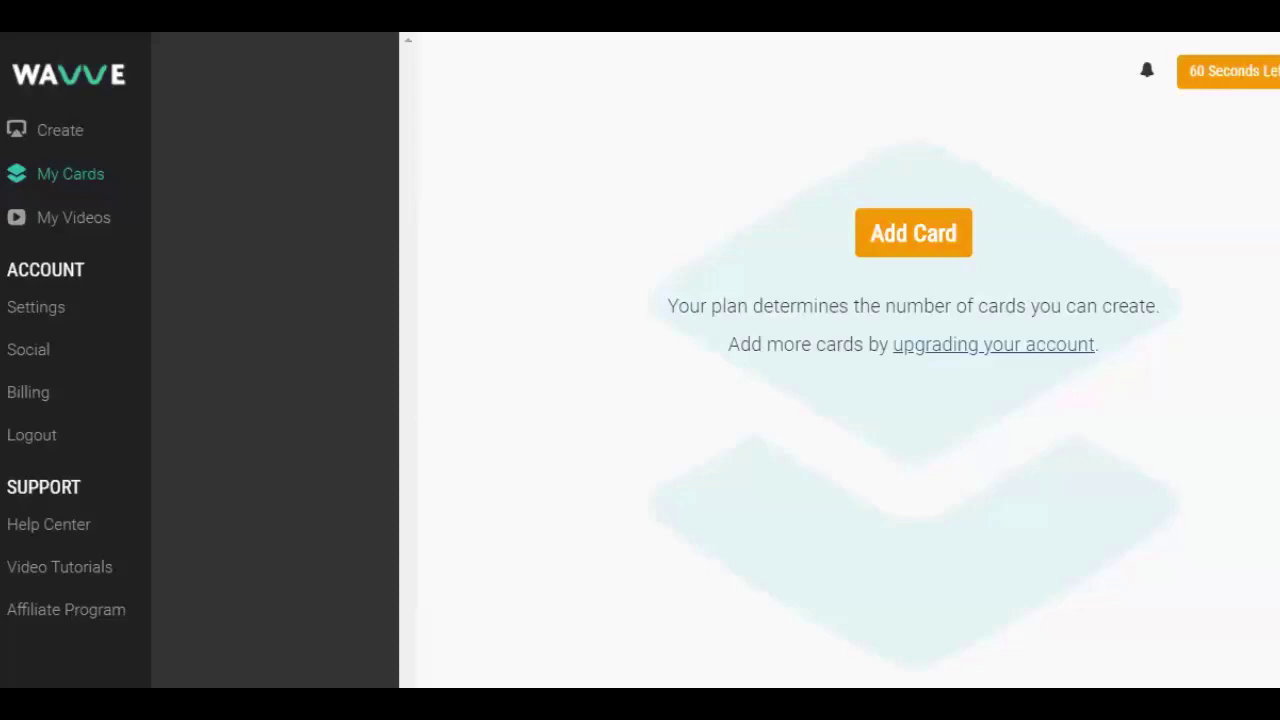
Step: Create a horizontal 1280×720 card with Youtube Demo.png from the Demo folder as background
{"action": "left_click", "coordinate": [938, 251]}
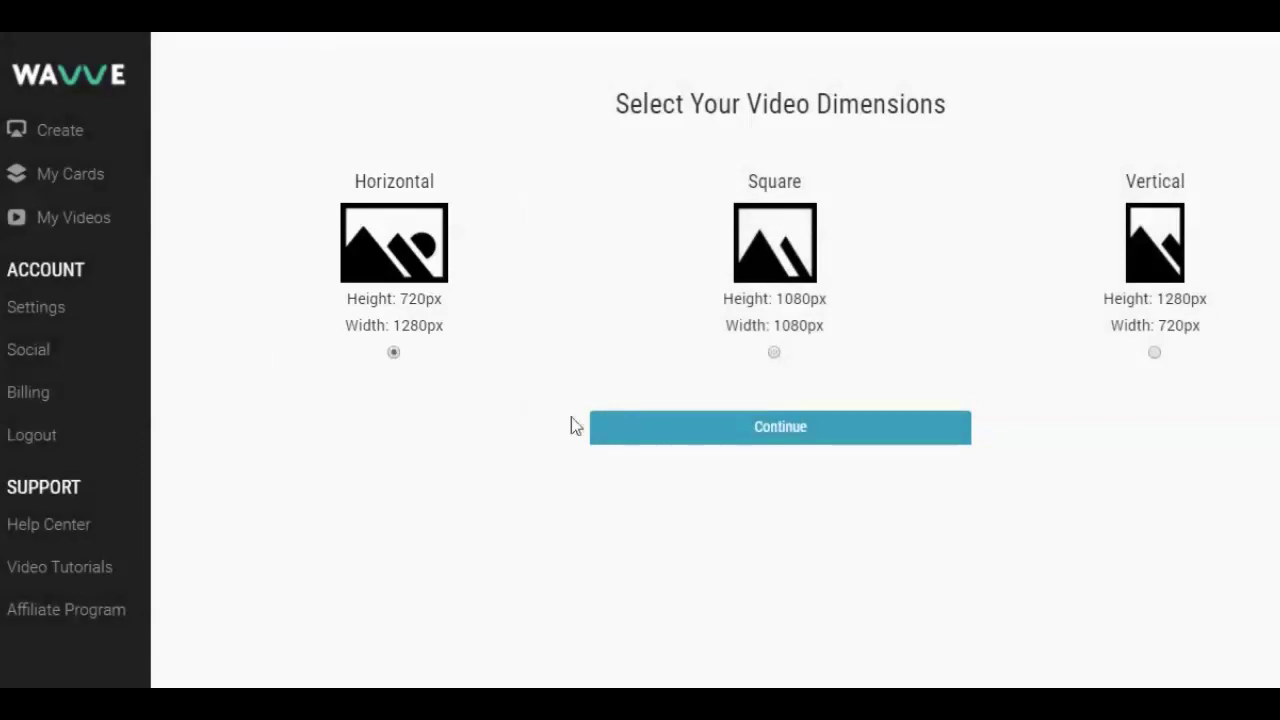
{"action": "left_click", "coordinate": [614, 433]}
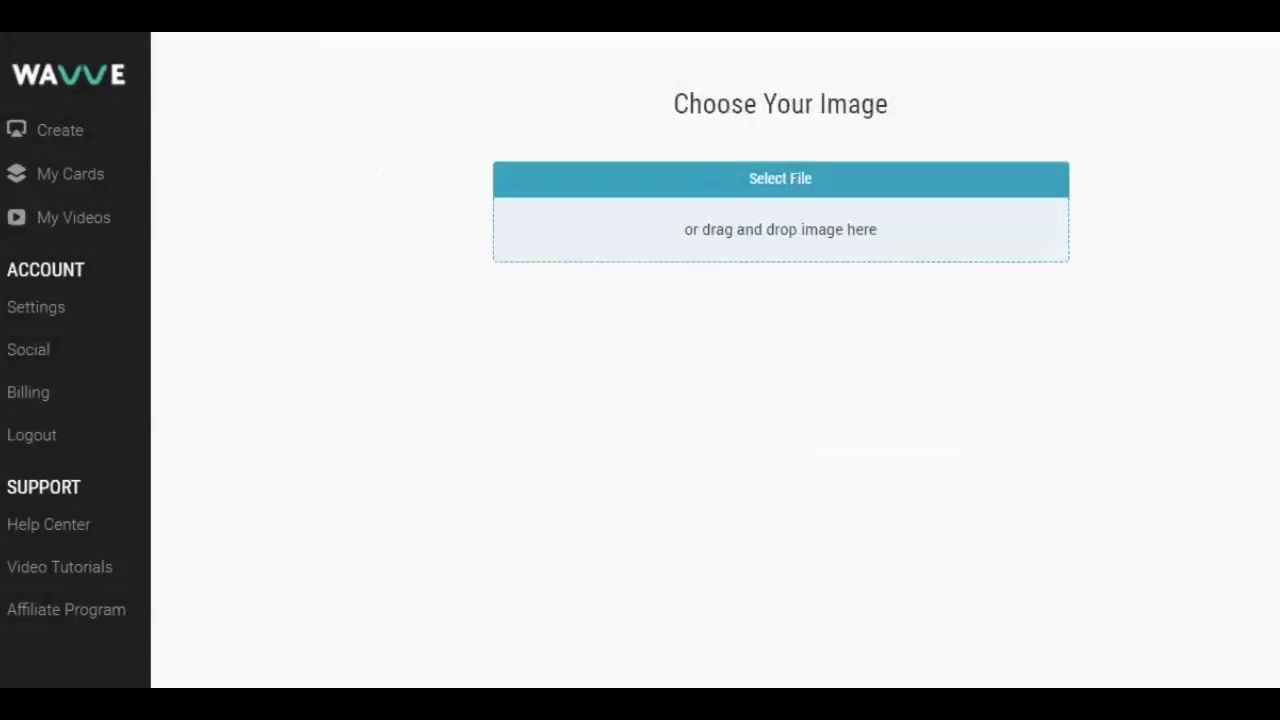
{"action": "left_click", "coordinate": [855, 246]}
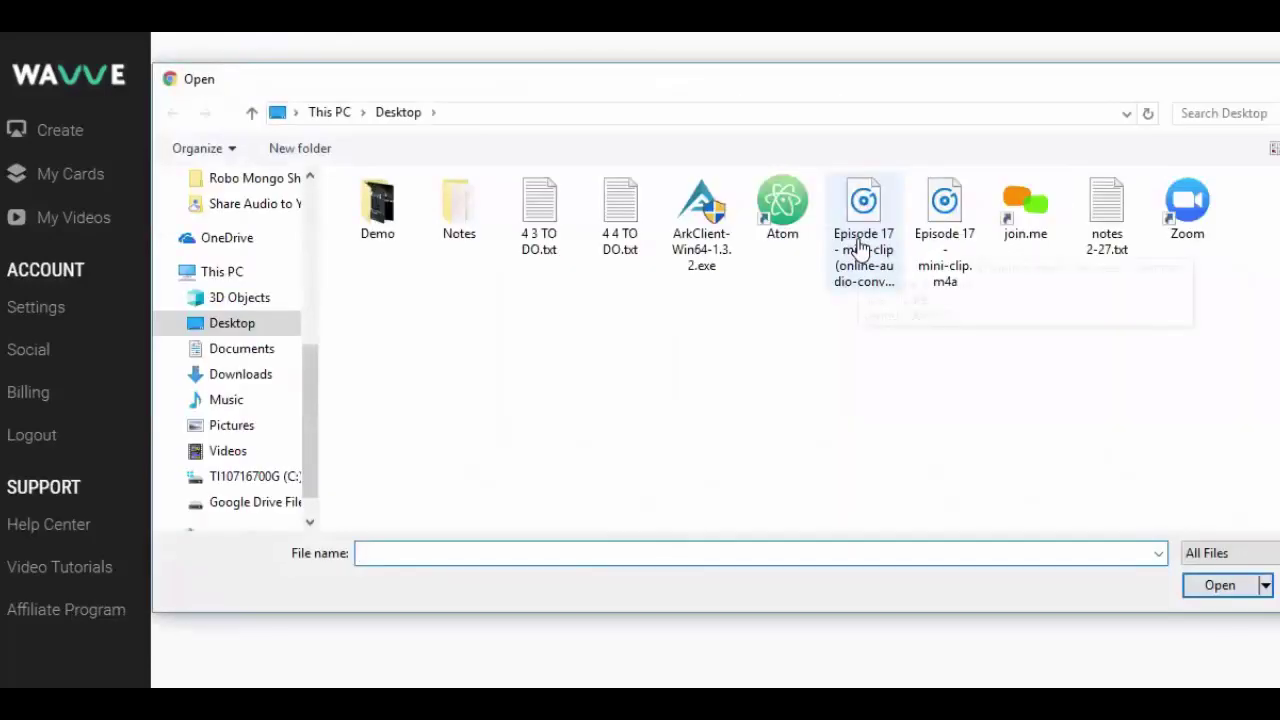
{"action": "double_click", "coordinate": [368, 238]}
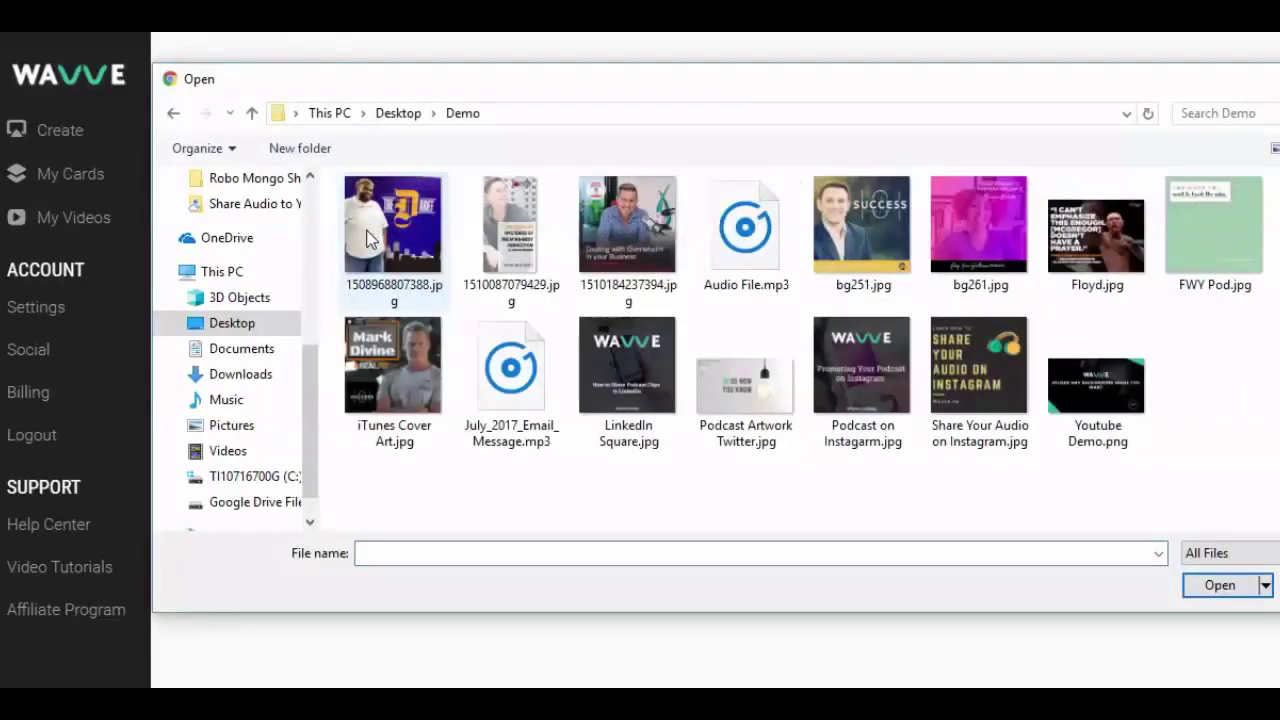
{"action": "double_click", "coordinate": [1092, 392]}
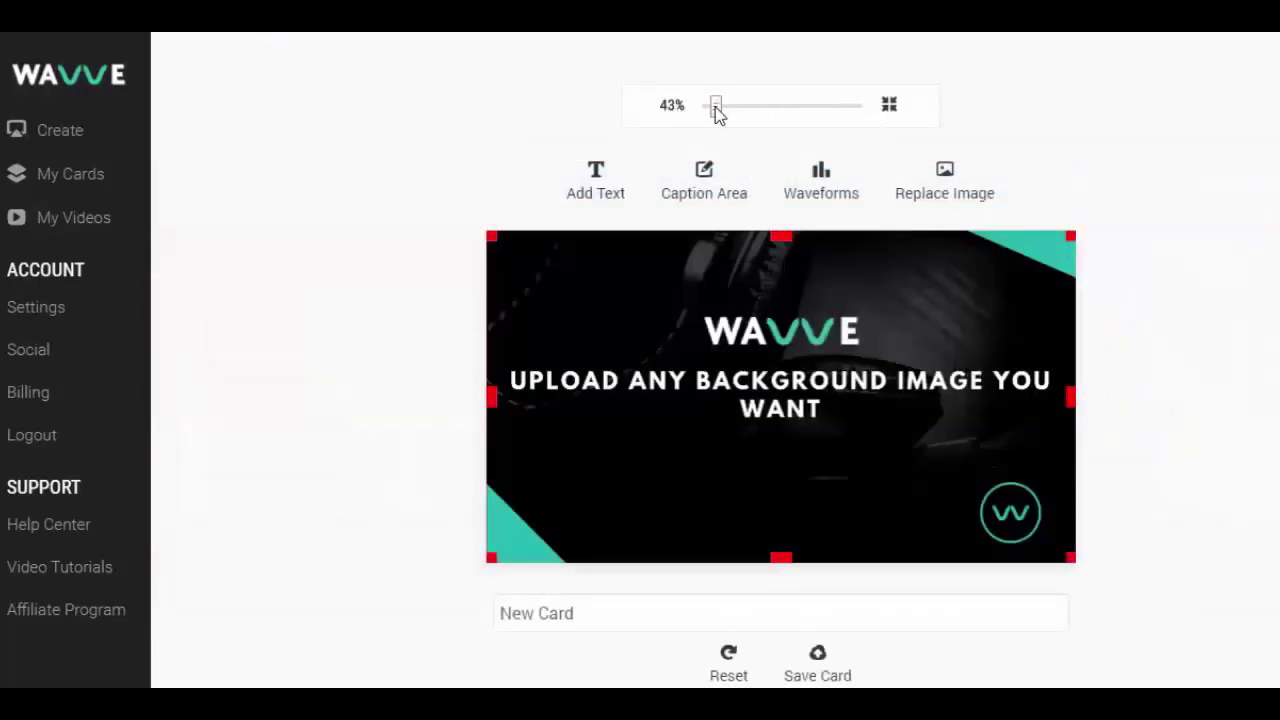
Step: Zoom the preview to 54% and add a smooth wave waveform below the headline
{"action": "left_click_drag", "start_coordinate": [716, 112], "coordinate": [724, 114]}
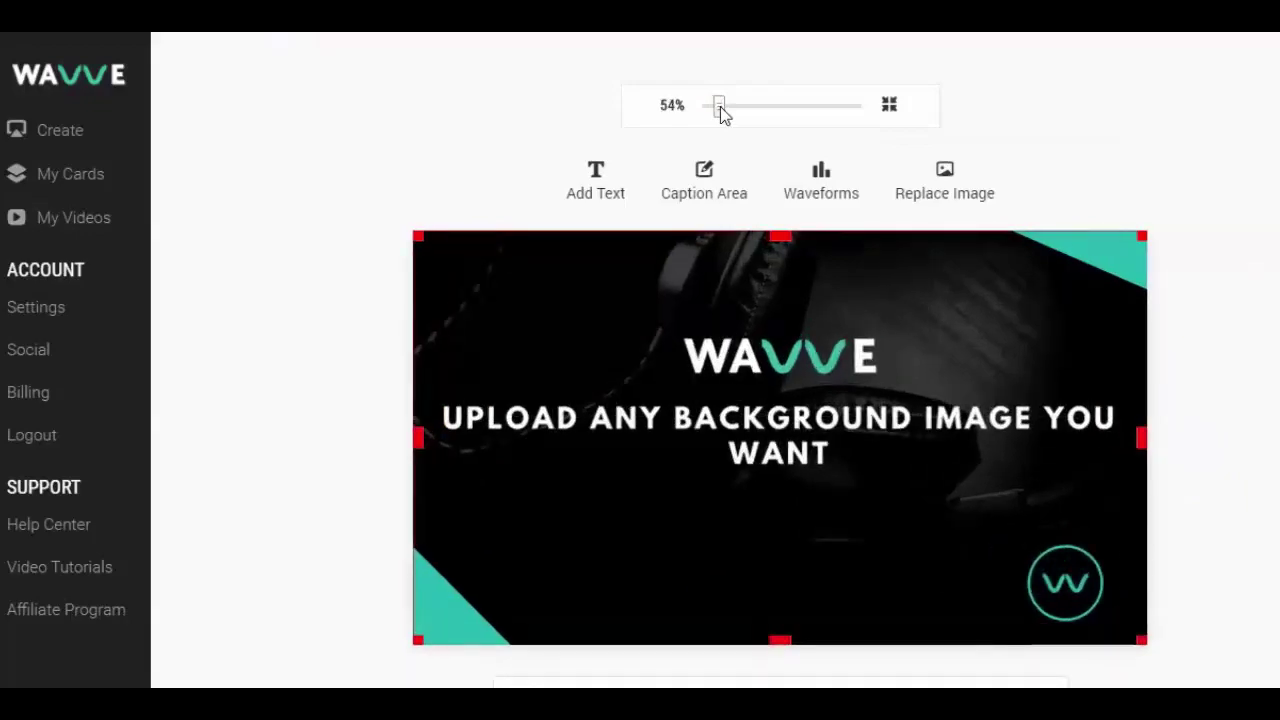
{"action": "scroll", "coordinate": [1203, 394], "scroll_direction": "down", "scroll_amount": 1}
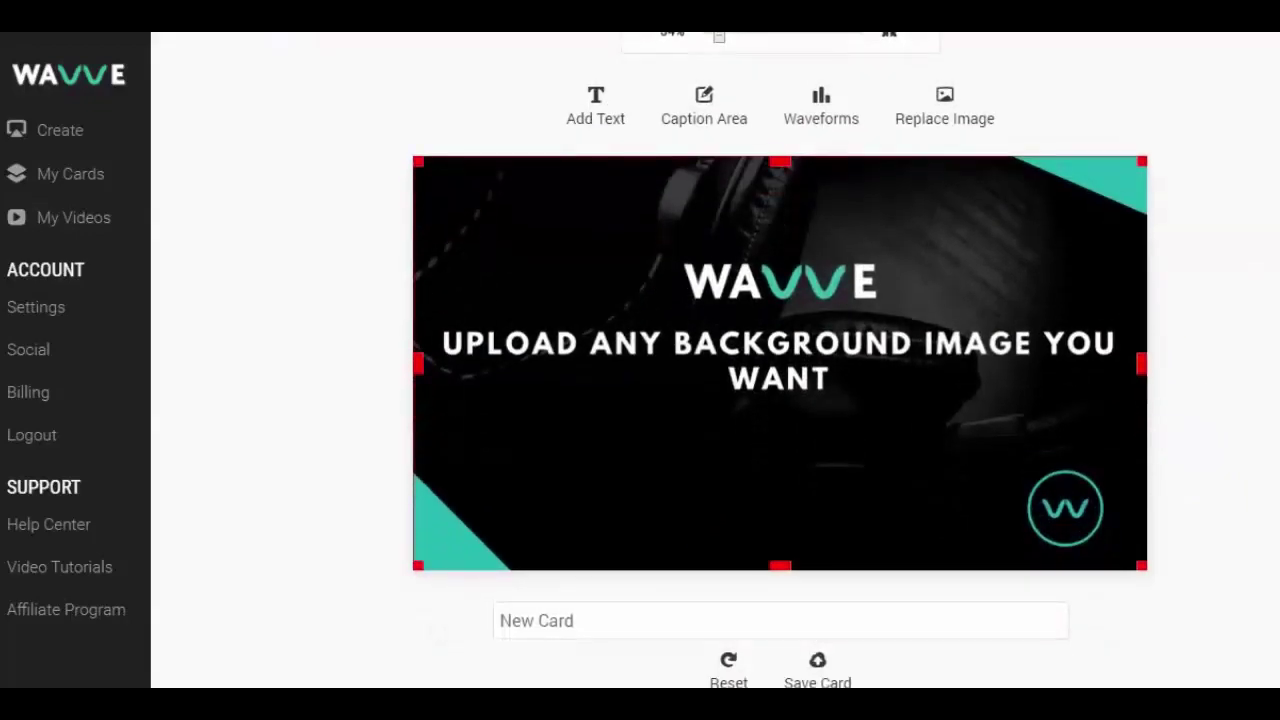
{"action": "left_click", "coordinate": [826, 116]}
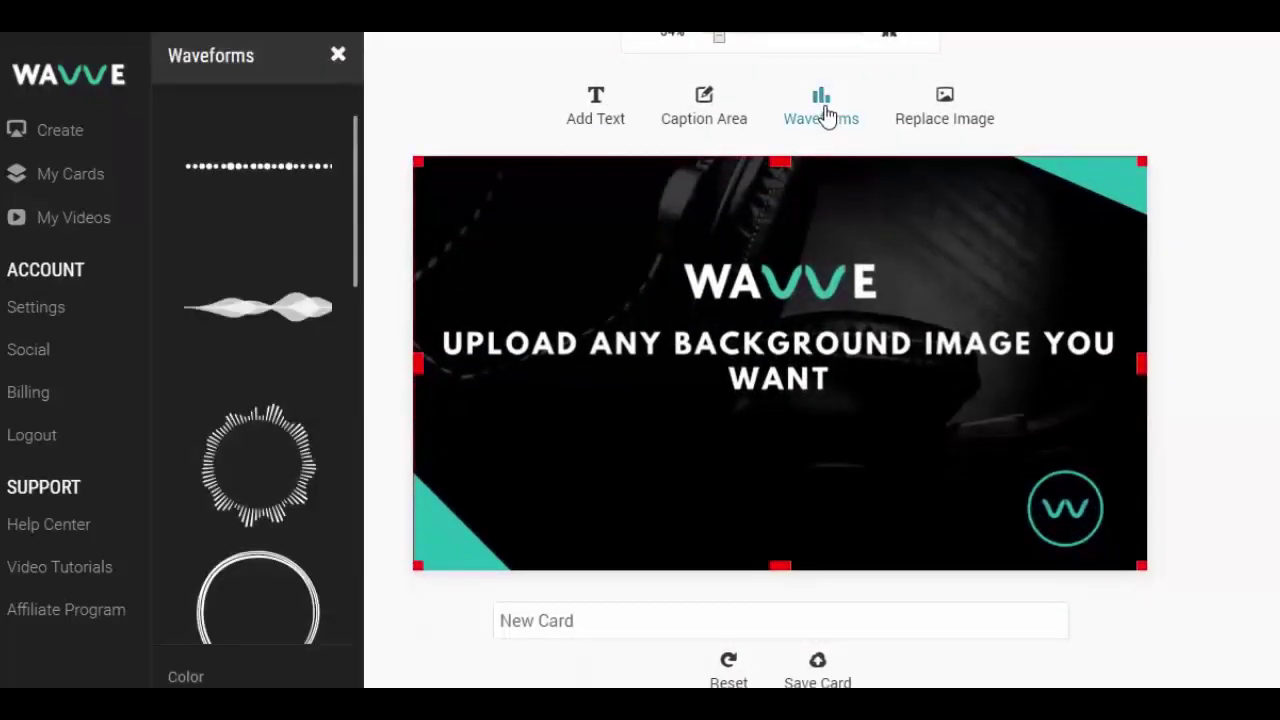
{"action": "left_click", "coordinate": [295, 312]}
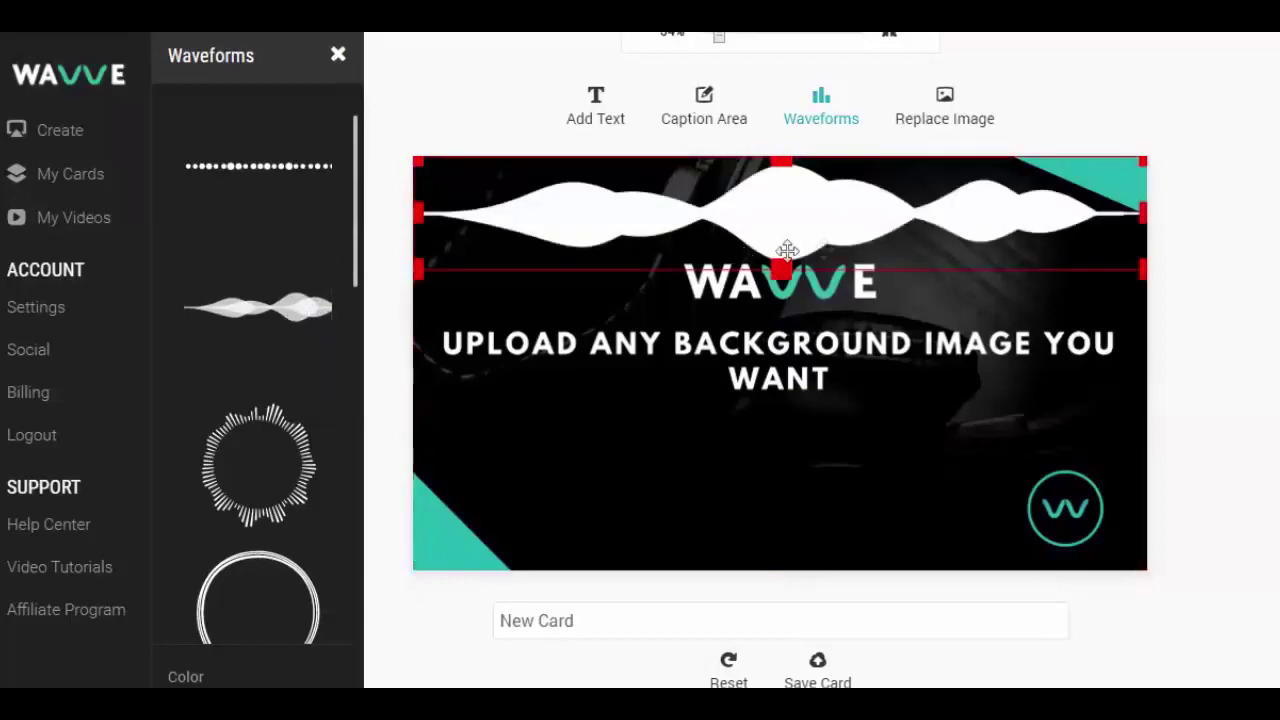
{"action": "left_click_drag", "start_coordinate": [912, 304], "coordinate": [906, 467]}
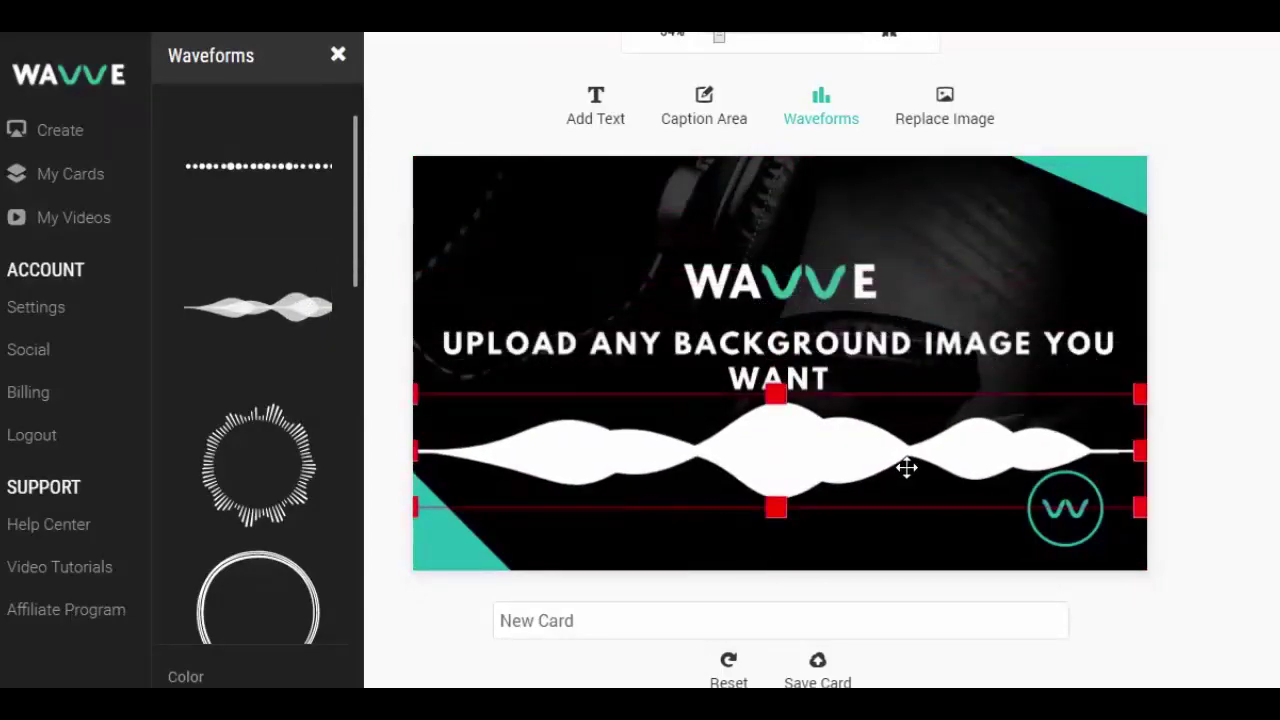
Step: Try the dotted style, then shrink a circular bar waveform onto the lower-right logo
{"action": "left_click", "coordinate": [283, 168]}
{"action": "left_click_drag", "start_coordinate": [806, 200], "coordinate": [817, 434]}
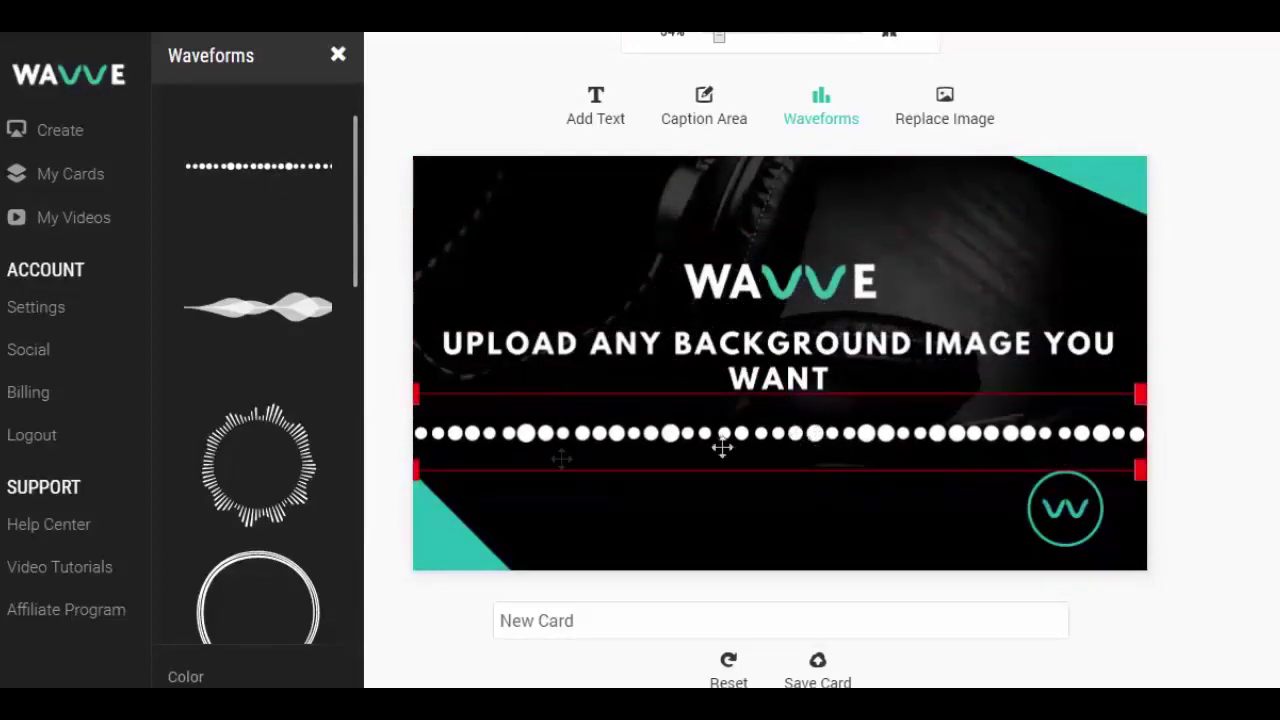
{"action": "left_click", "coordinate": [300, 478]}
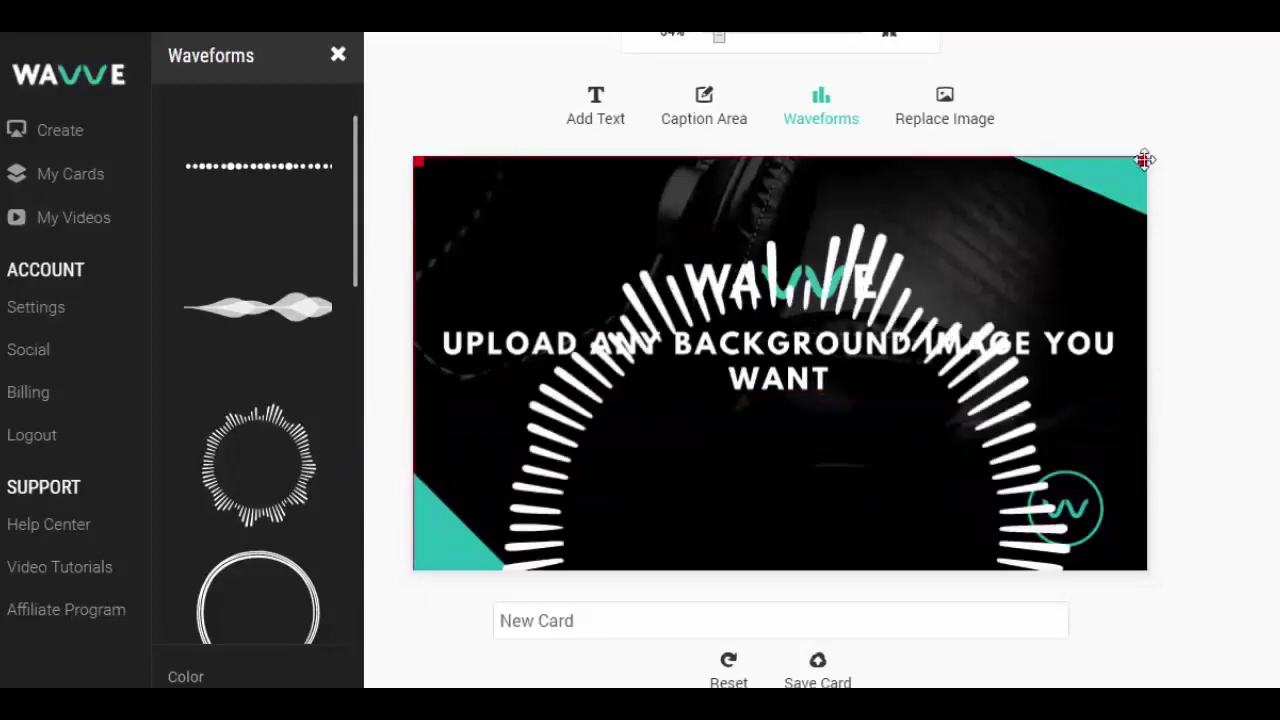
{"action": "left_click_drag", "start_coordinate": [1145, 160], "coordinate": [1038, 472]}
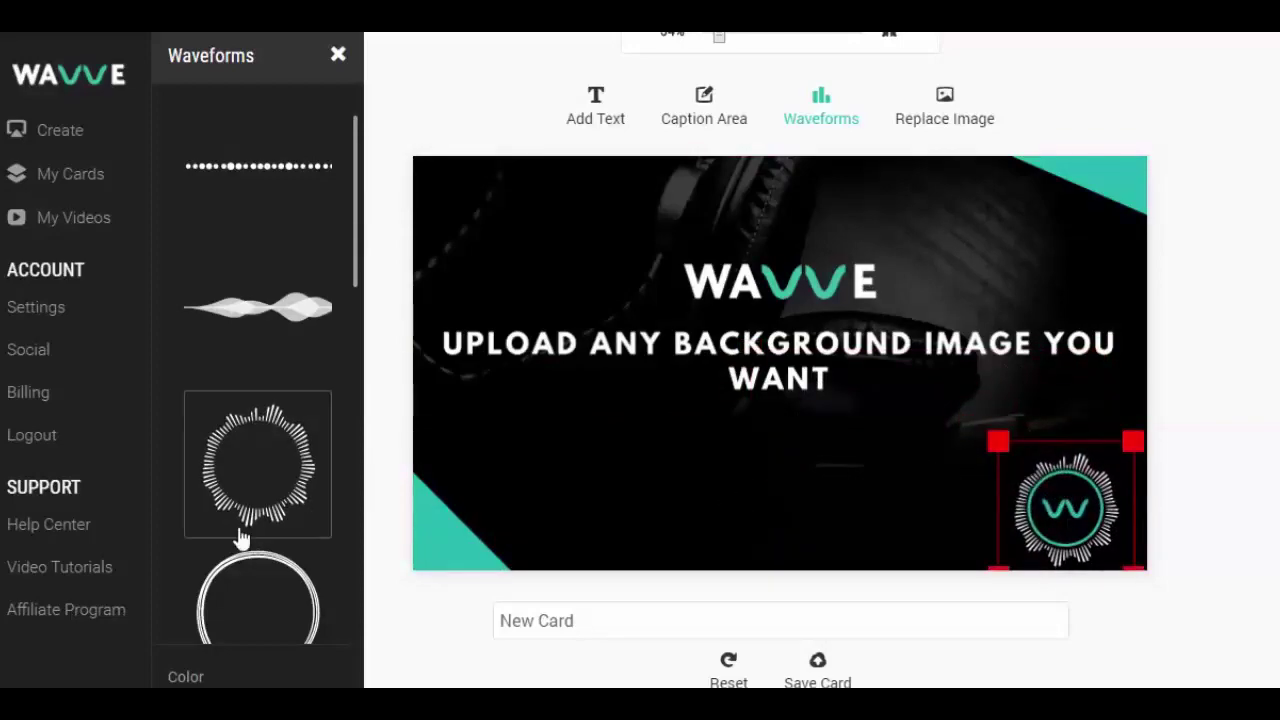
Step: Colour the circular waveform teal with hex #25bab0, then bring up the font options
{"action": "left_click", "coordinate": [246, 677]}
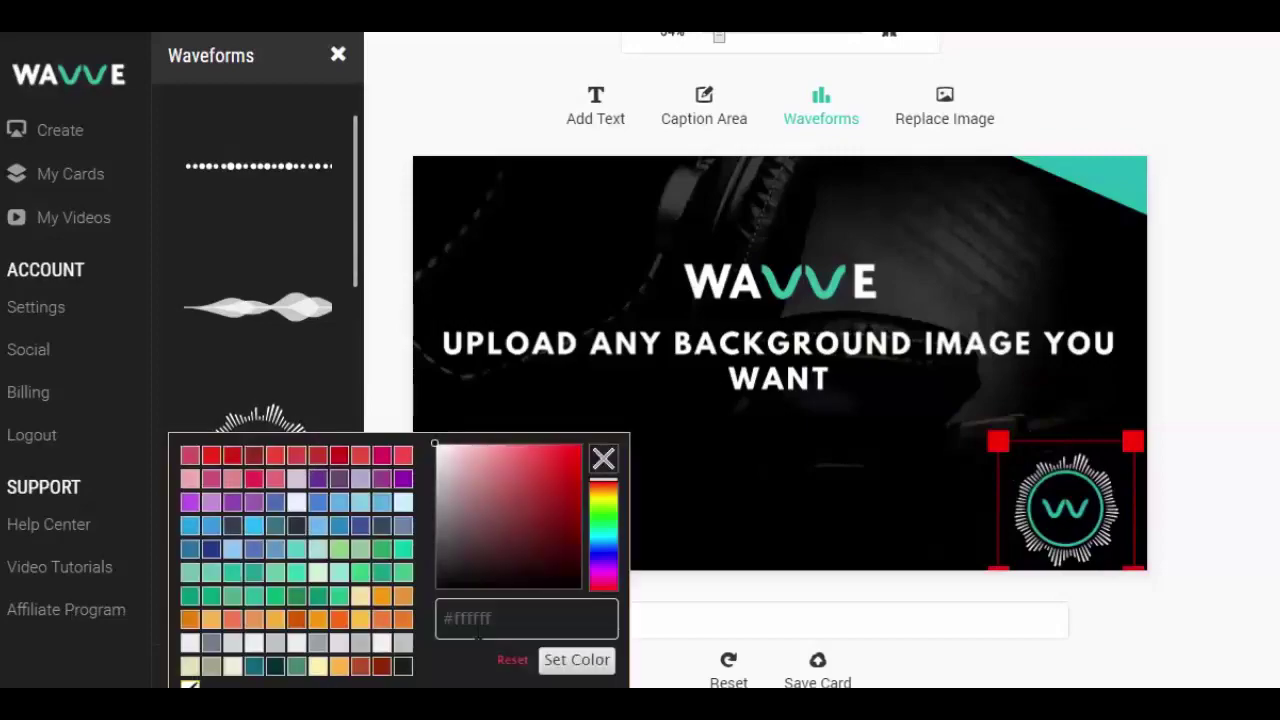
{"action": "left_click", "coordinate": [478, 630]}
{"action": "key", "text": "ctrl+a"}
{"action": "type", "text": "#25"}
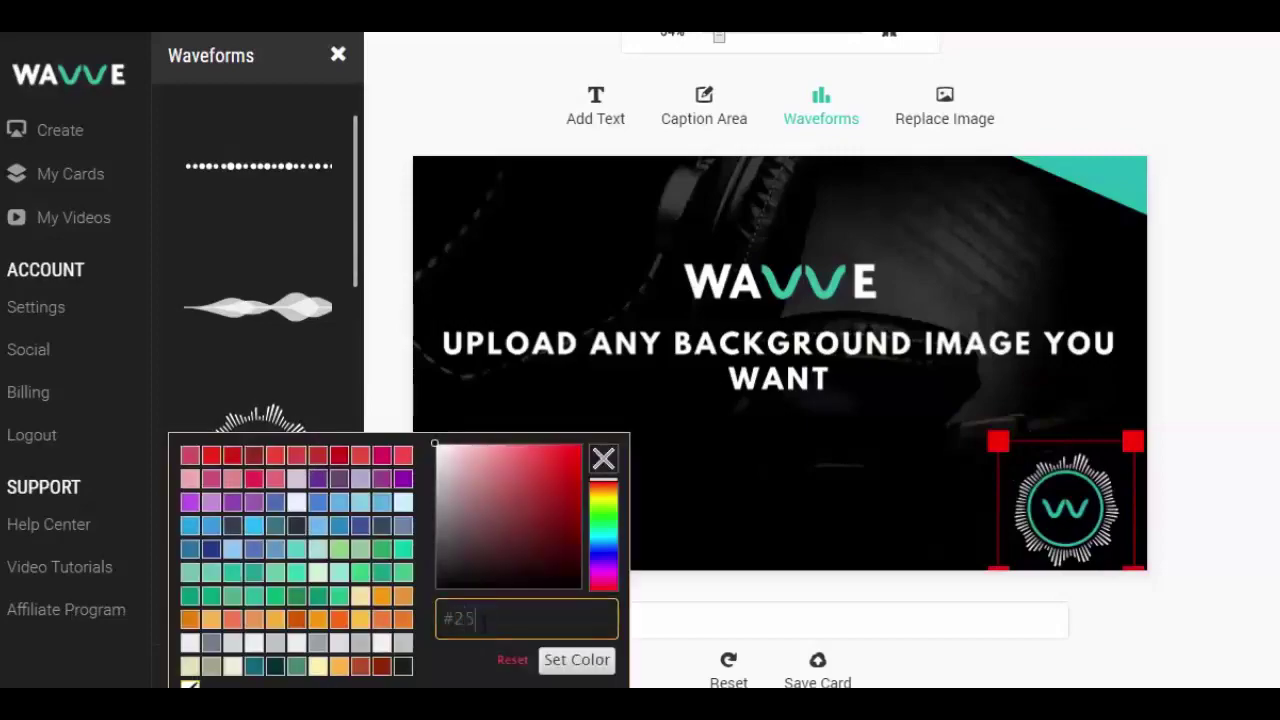
{"action": "type", "text": "bab0"}
{"action": "left_click", "coordinate": [550, 662]}
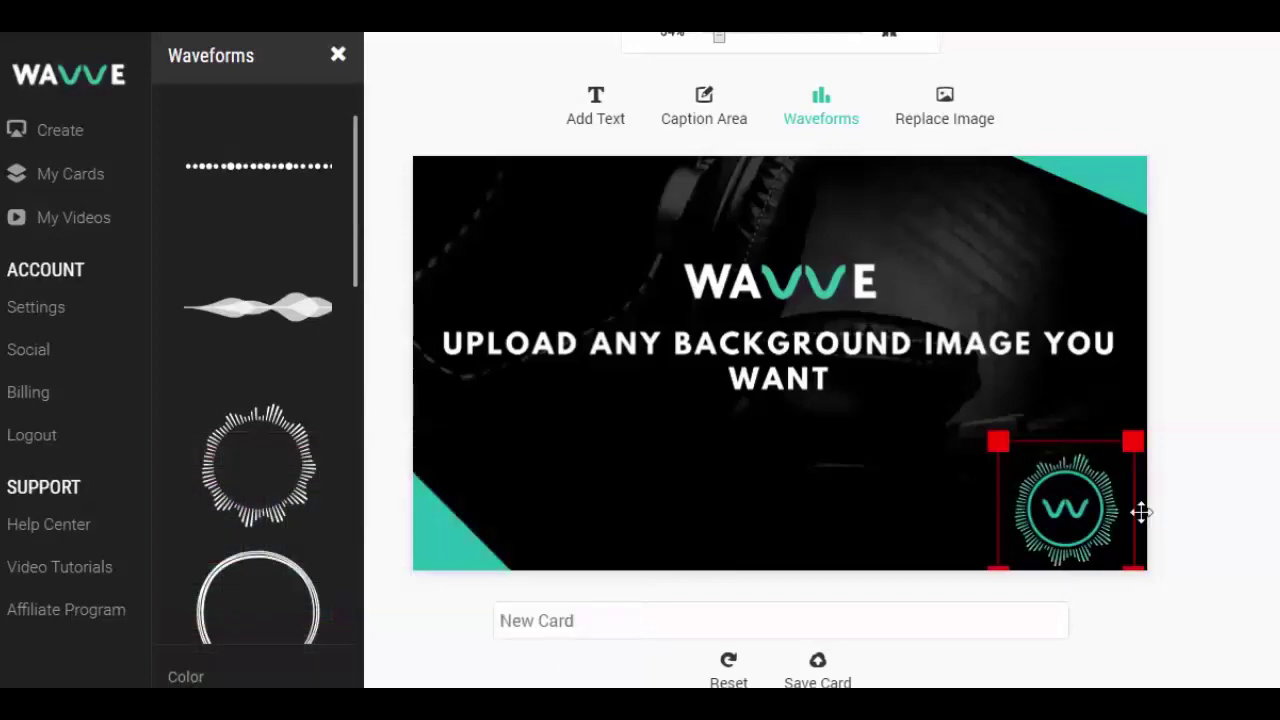
{"action": "left_click", "coordinate": [1251, 514]}
{"action": "left_click", "coordinate": [612, 118]}
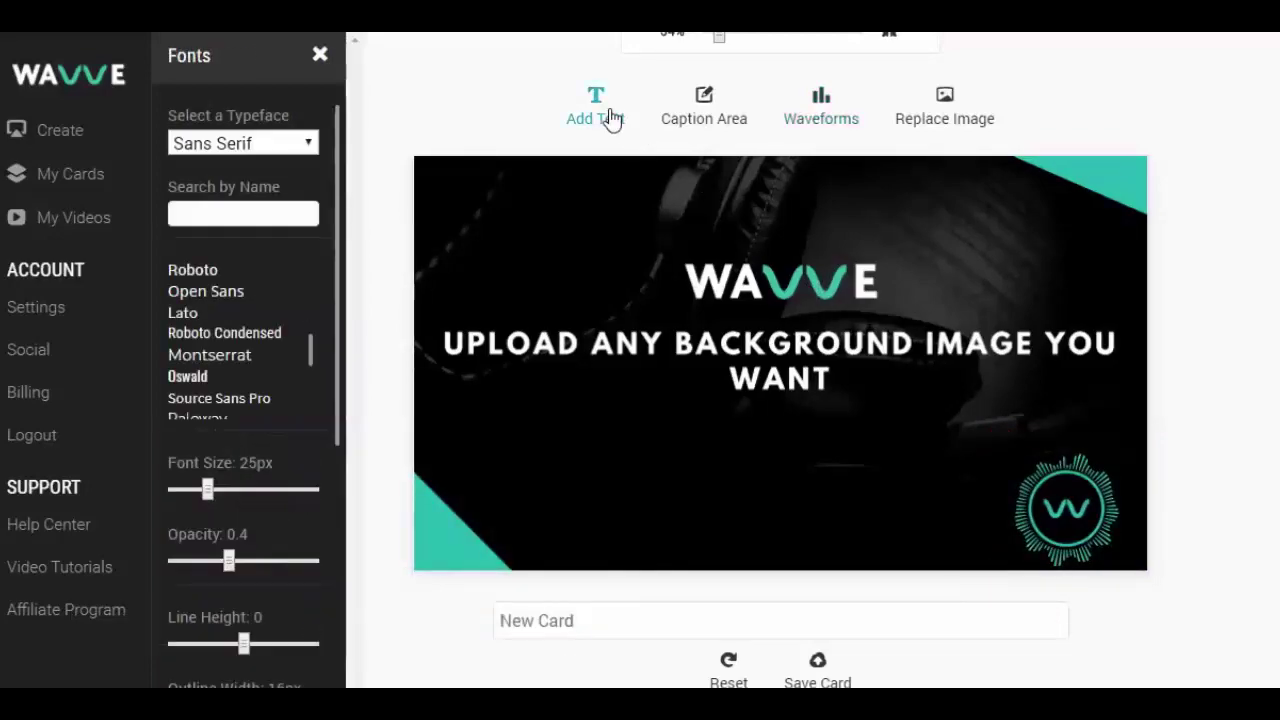
Step: Add a Roboto caption reading 'You Can Add Text Too!' below the headline
{"action": "left_click", "coordinate": [210, 278]}
{"action": "scroll", "coordinate": [274, 508], "scroll_direction": "down", "scroll_amount": 3}
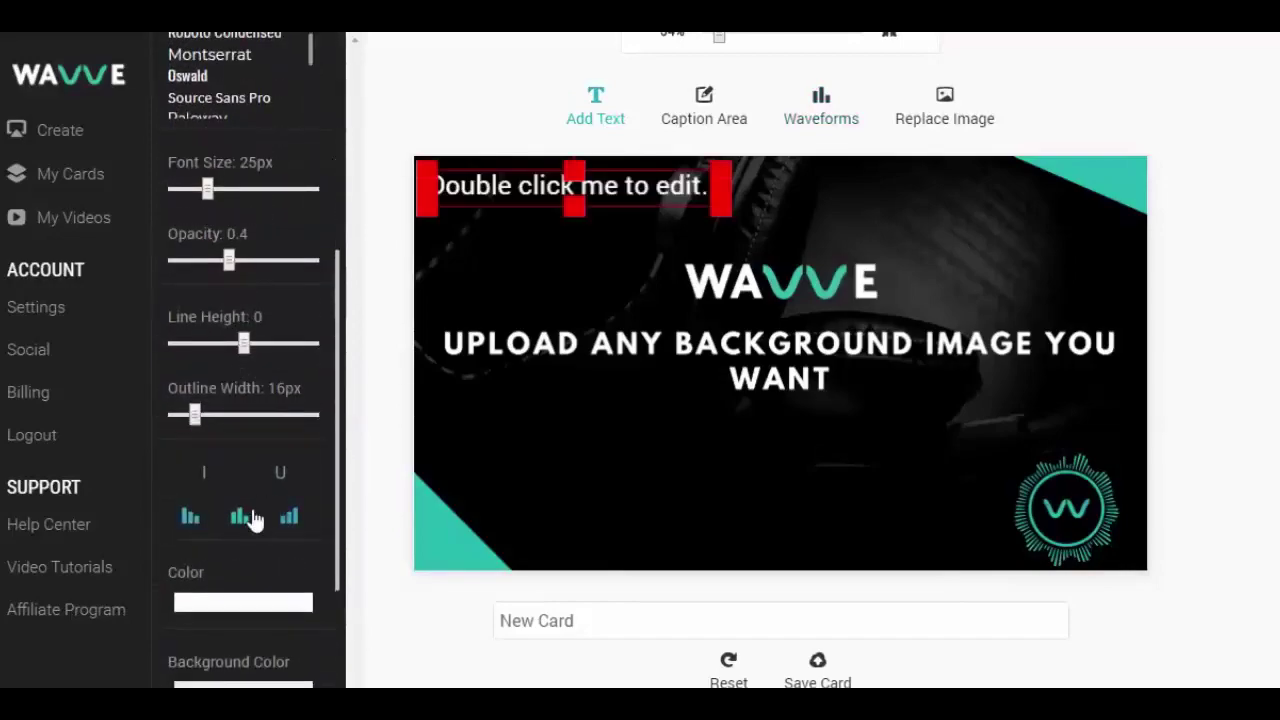
{"action": "scroll", "coordinate": [246, 308], "scroll_direction": "up", "scroll_amount": 2}
{"action": "left_click_drag", "start_coordinate": [663, 206], "coordinate": [880, 522]}
{"action": "double_click", "coordinate": [880, 522]}
{"action": "type", "text": "You Can Add Tes"}
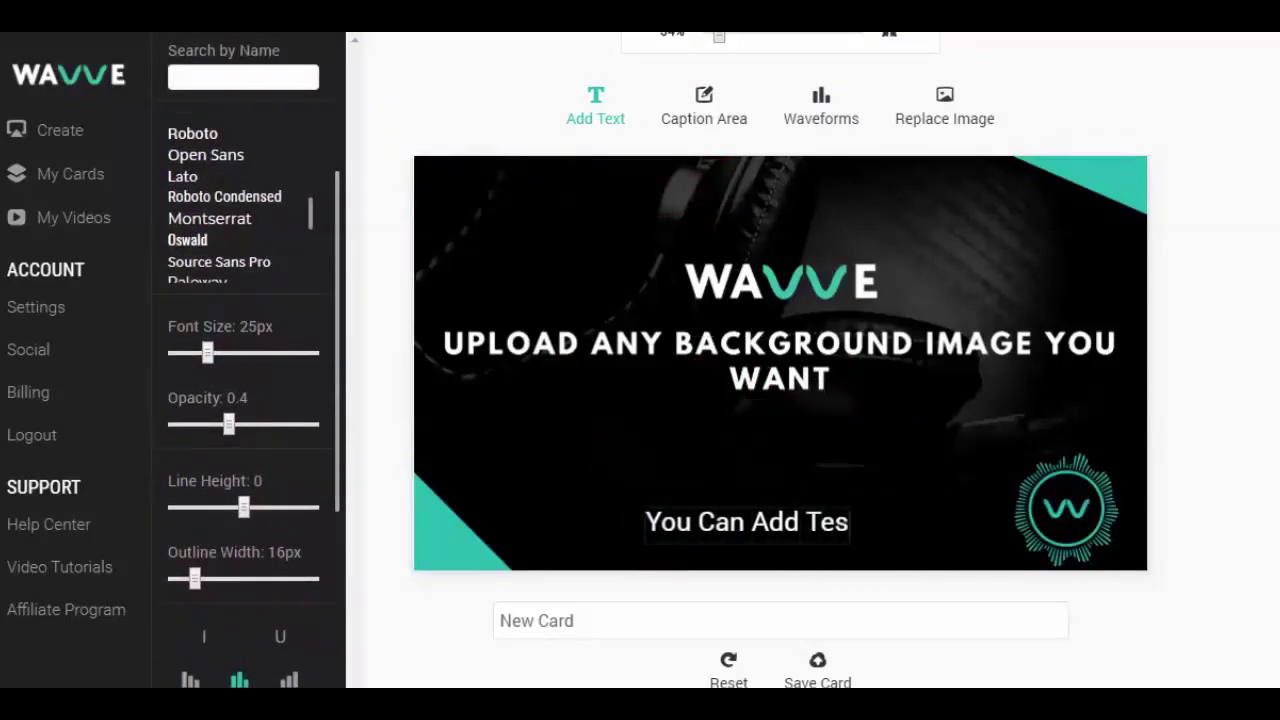
{"action": "key", "text": "BackSpace"}
{"action": "type", "text": "xt Too"}
{"action": "left_click", "coordinate": [874, 497]}
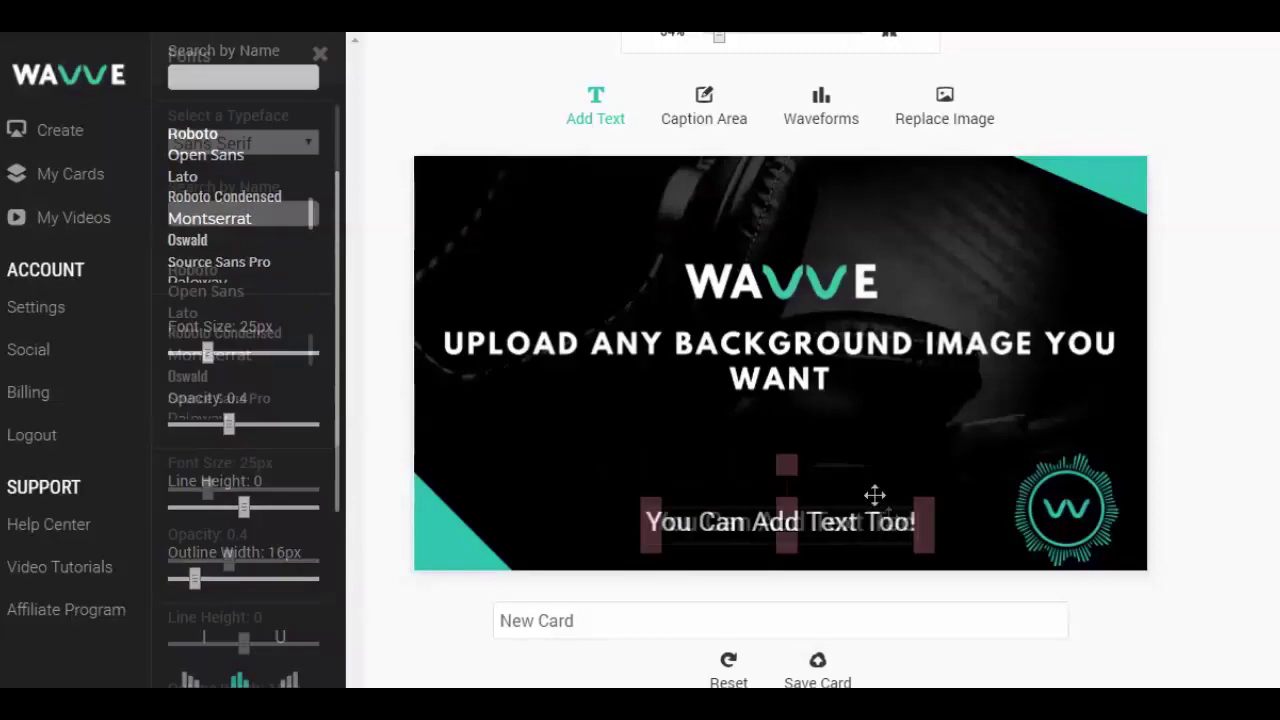
{"action": "left_click", "coordinate": [1215, 564]}
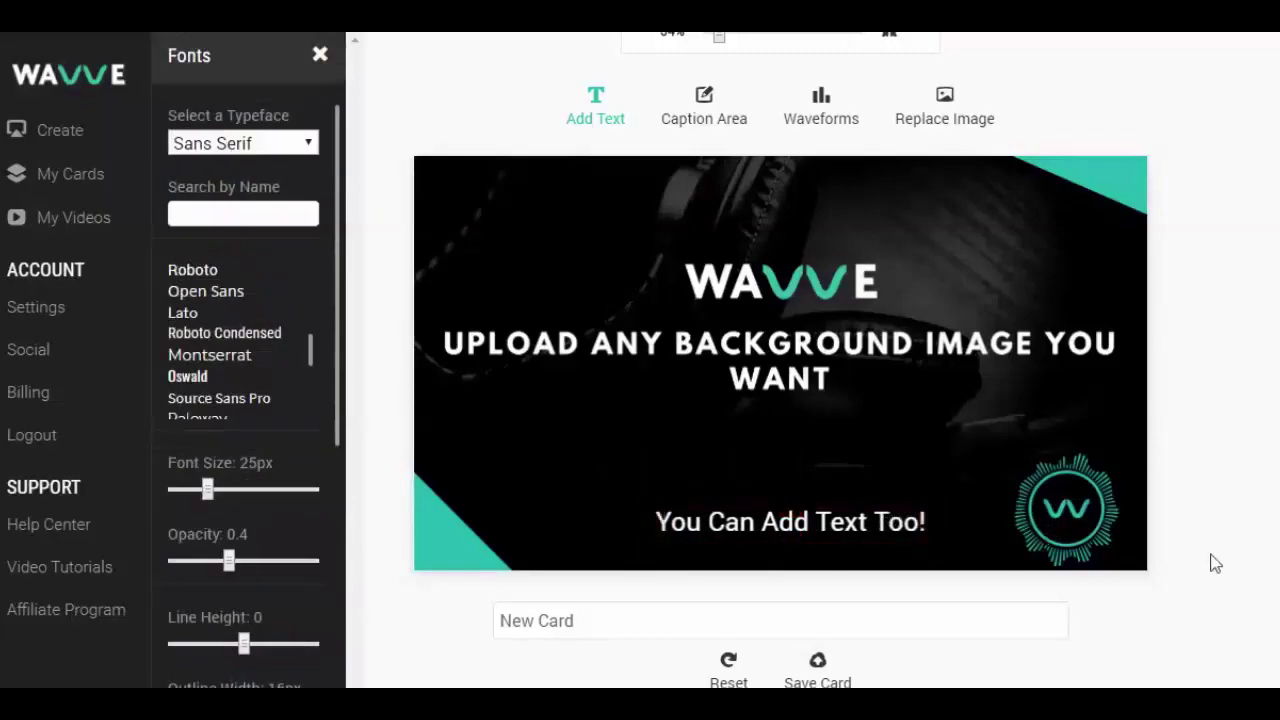
Step: Rename the card from New Card to 'Youtube' and save it
{"action": "triple_click", "coordinate": [562, 618]}
{"action": "type", "text": "Youtube"}
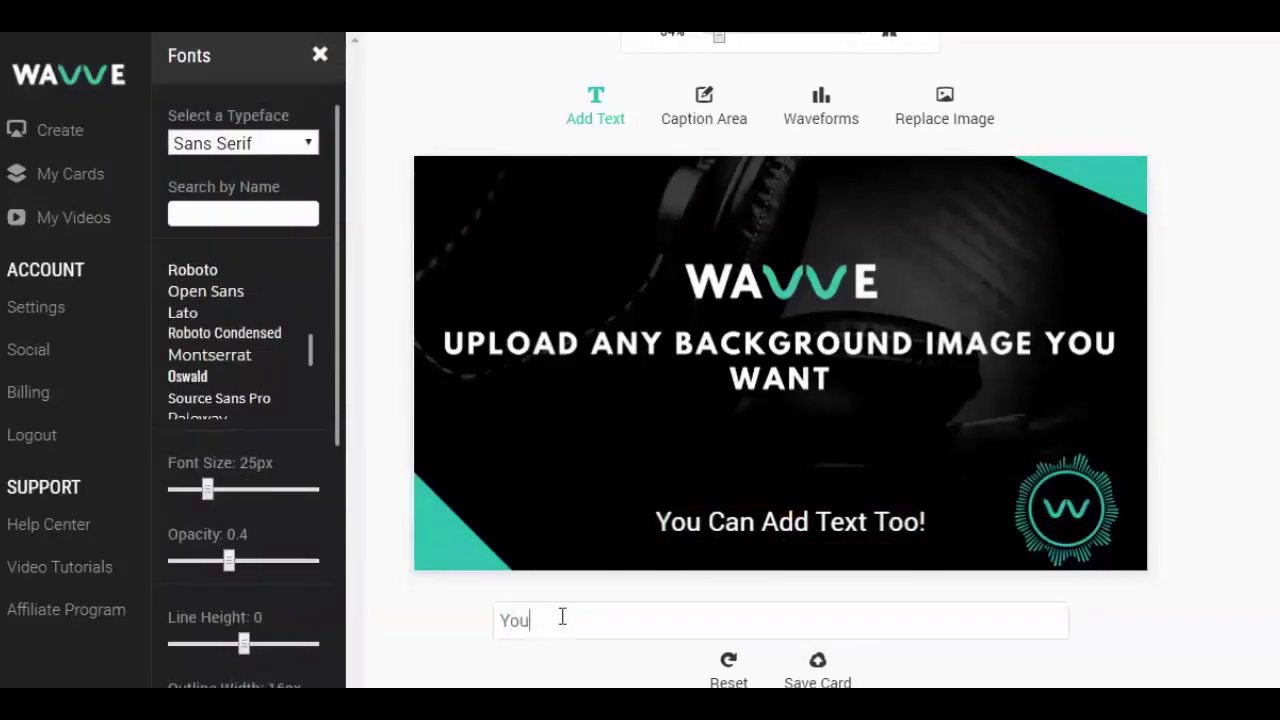
{"action": "left_click", "coordinate": [820, 668]}
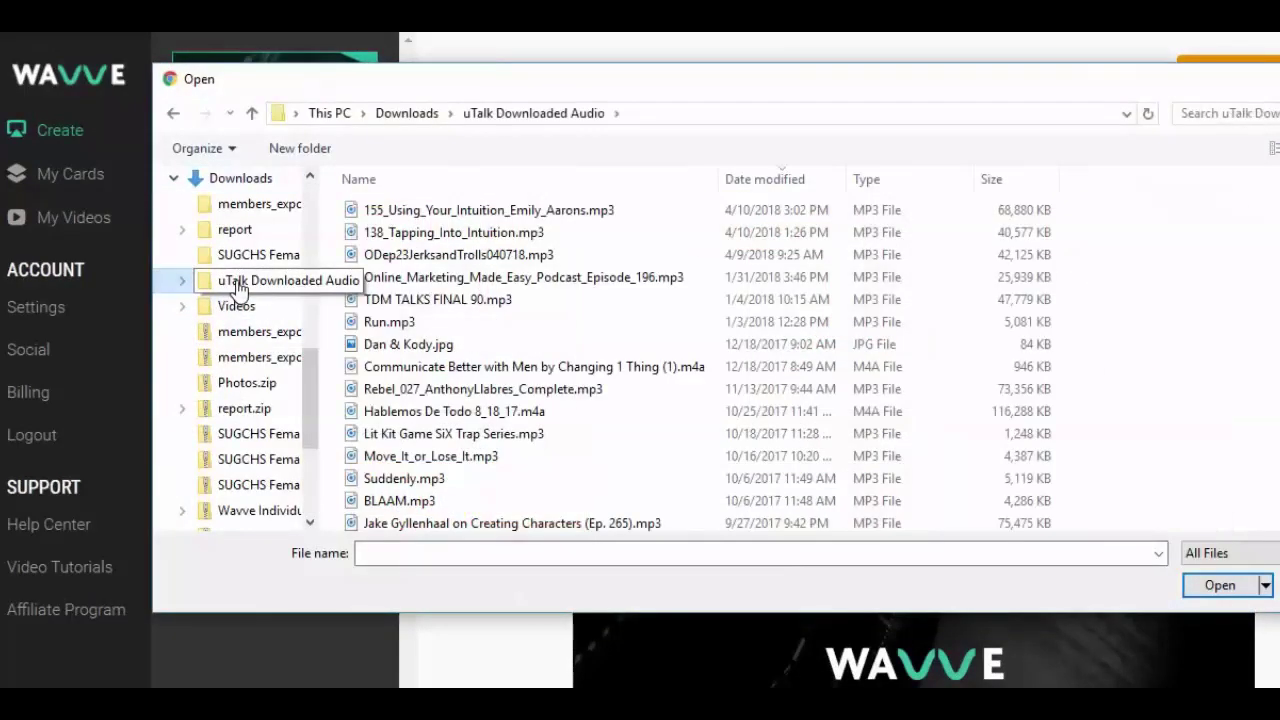
Step: Upload Run.mp3 from the uTalk Downloaded Audio folder and title the video 'Youtube Test!'
{"action": "double_click", "coordinate": [450, 325]}
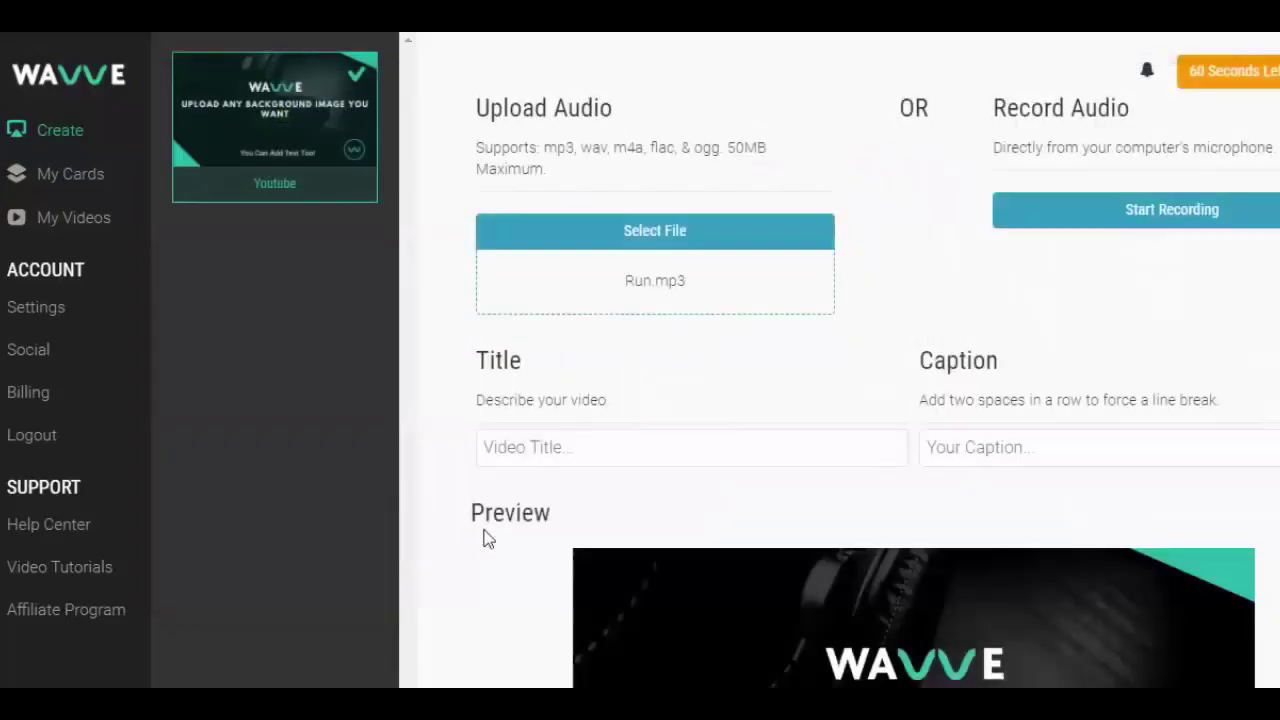
{"action": "left_click", "coordinate": [573, 447]}
{"action": "type", "text": "Youtube Test!"}
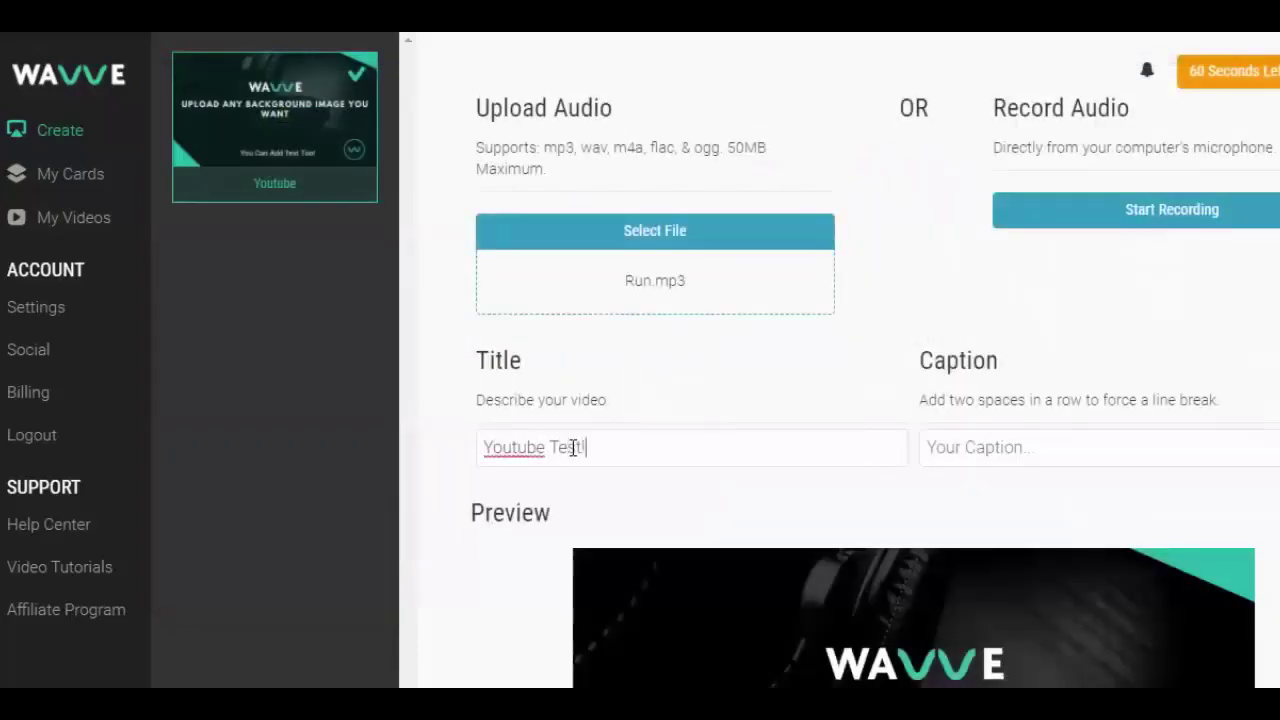
{"action": "scroll", "coordinate": [800, 580], "scroll_direction": "down", "scroll_amount": 5}
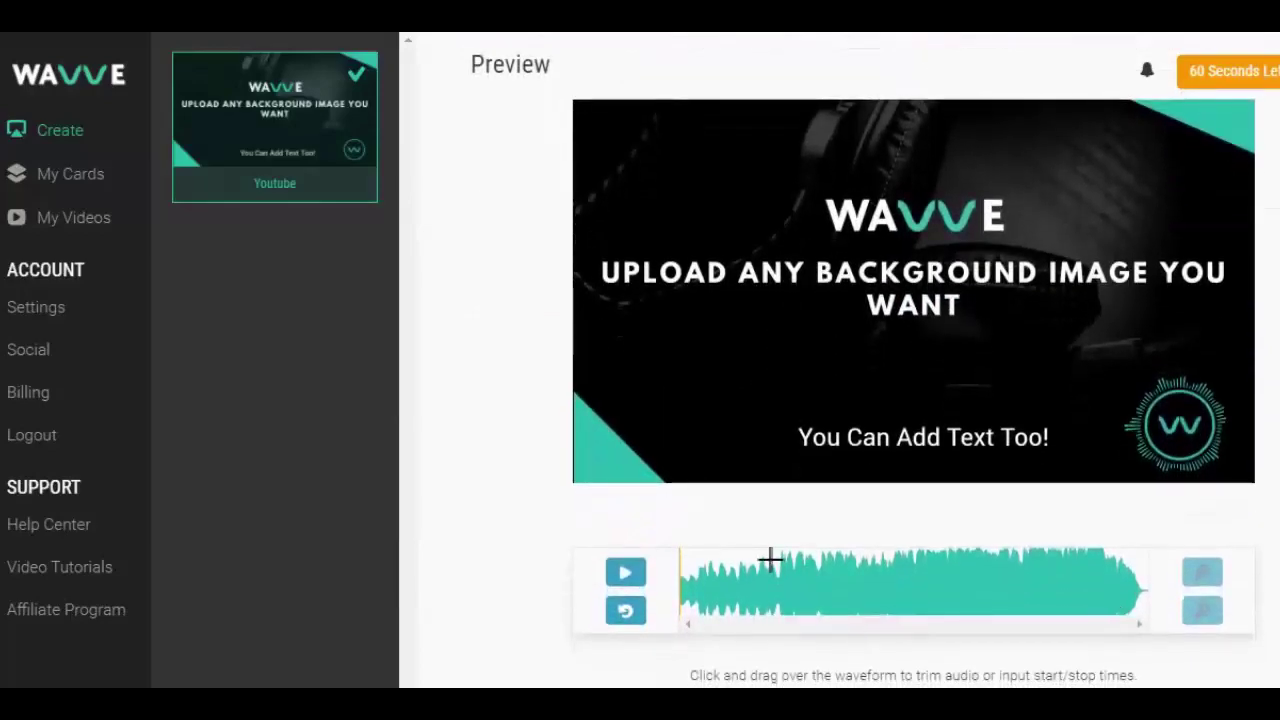
Step: Select a stretch of the audio waveform, preview it, and extend its end
{"action": "left_click_drag", "start_coordinate": [776, 560], "coordinate": [726, 563]}
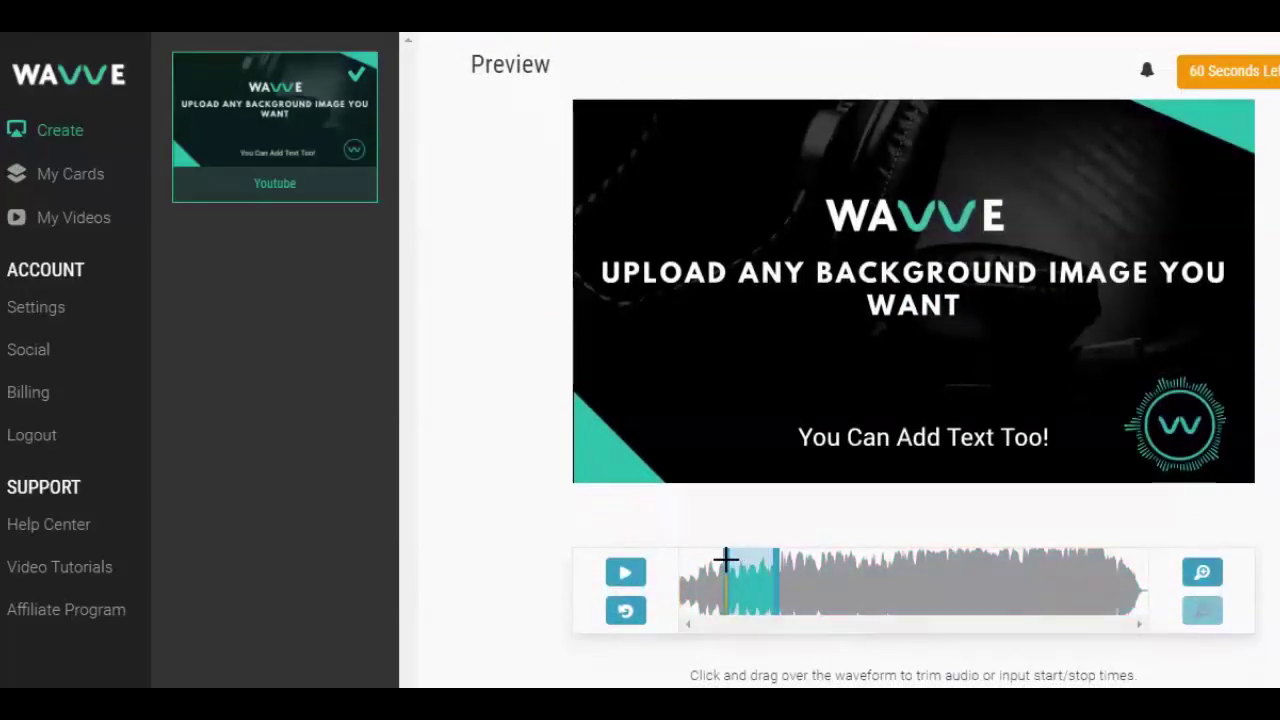
{"action": "left_click", "coordinate": [636, 575]}
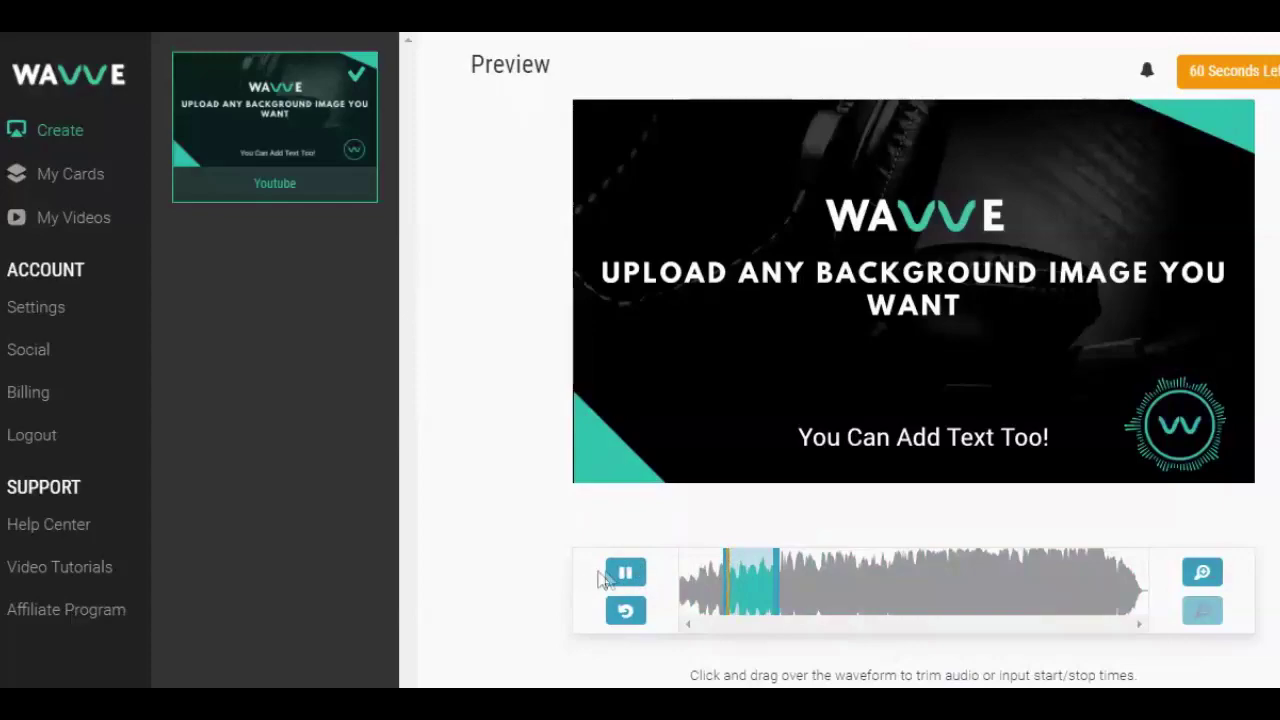
{"action": "left_click", "coordinate": [624, 574]}
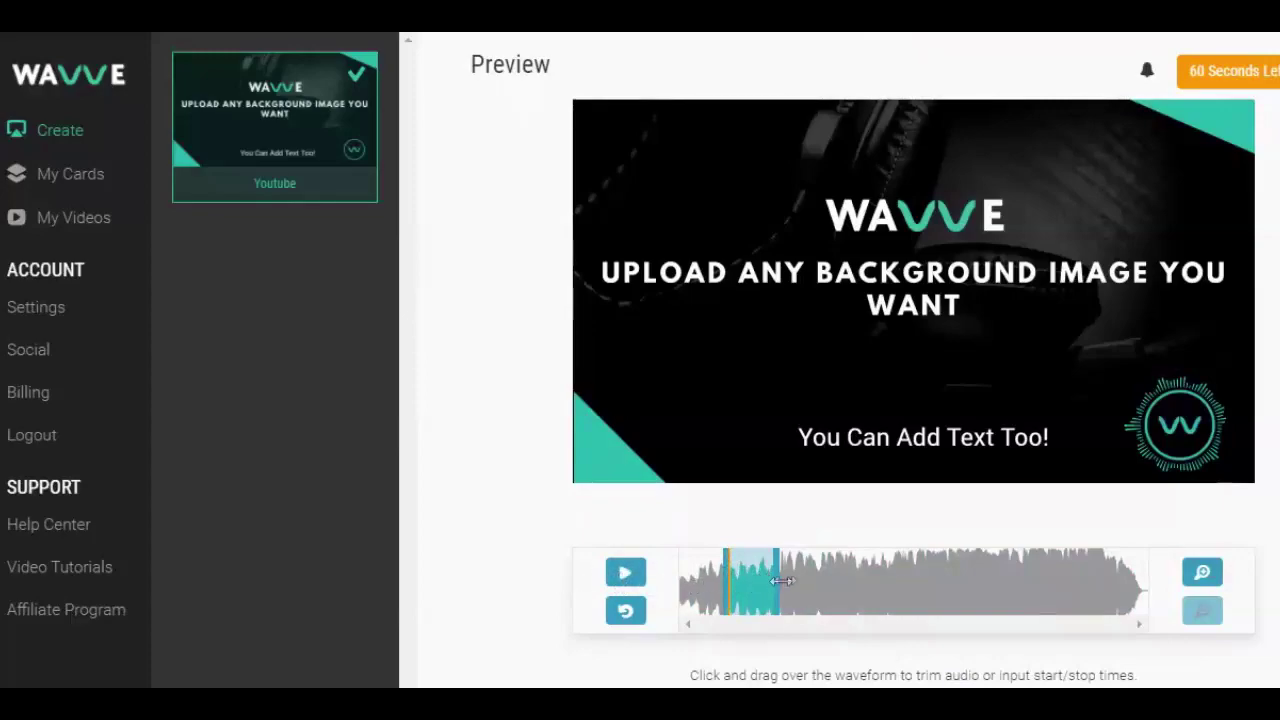
{"action": "left_click_drag", "start_coordinate": [782, 580], "coordinate": [810, 578]}
{"action": "left_click", "coordinate": [628, 577]}
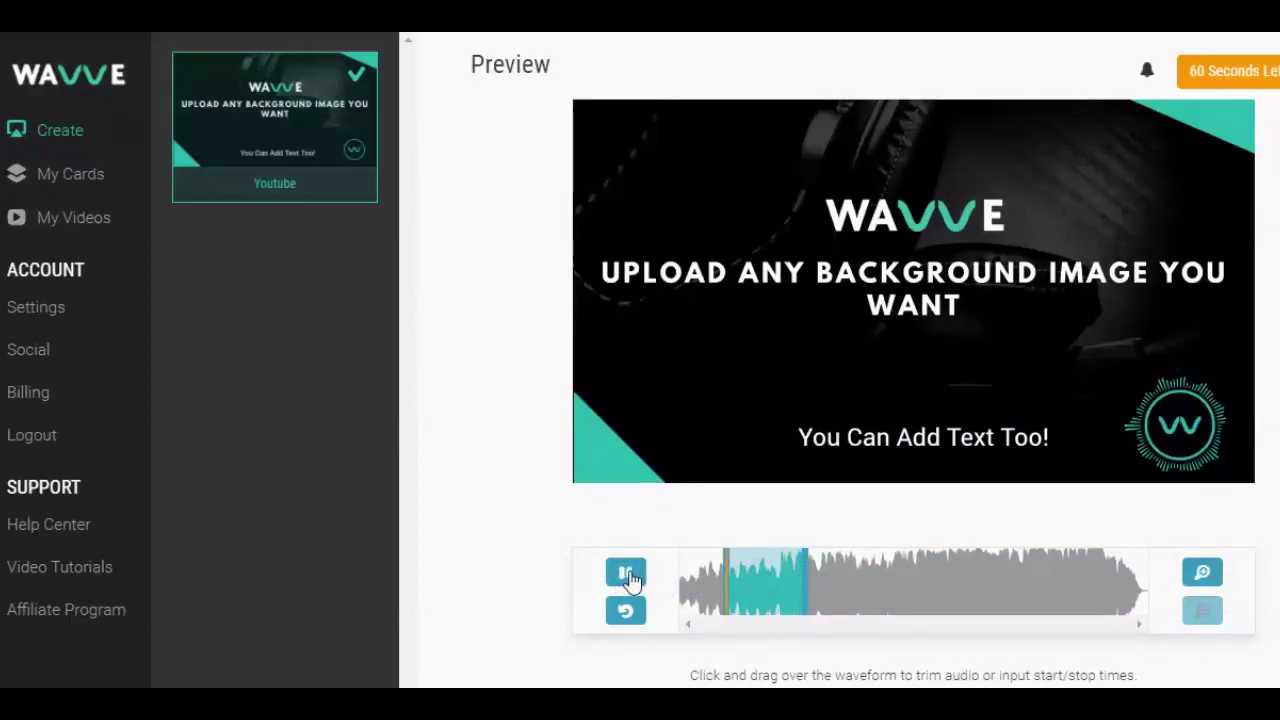
Step: Replay the adjusted stretch, then shorten the selection from its end
{"action": "scroll", "coordinate": [795, 667], "scroll_direction": "down", "scroll_amount": 1}
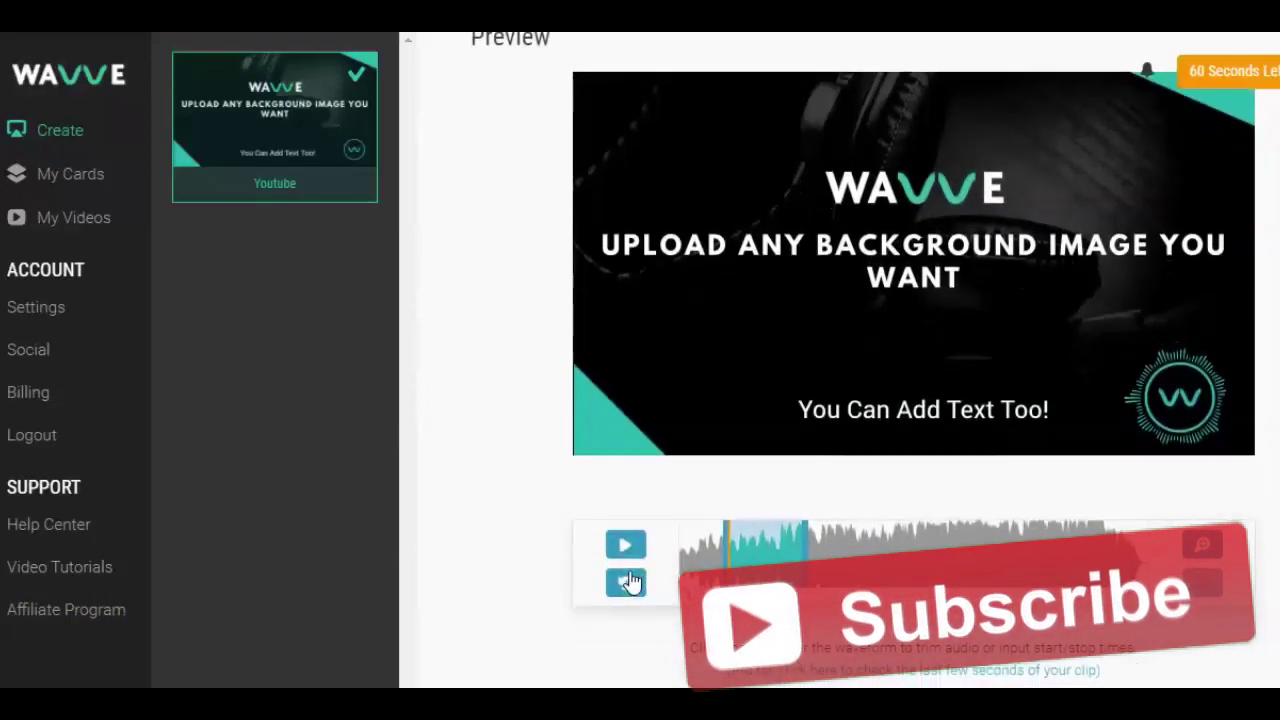
{"action": "key", "text": "space"}
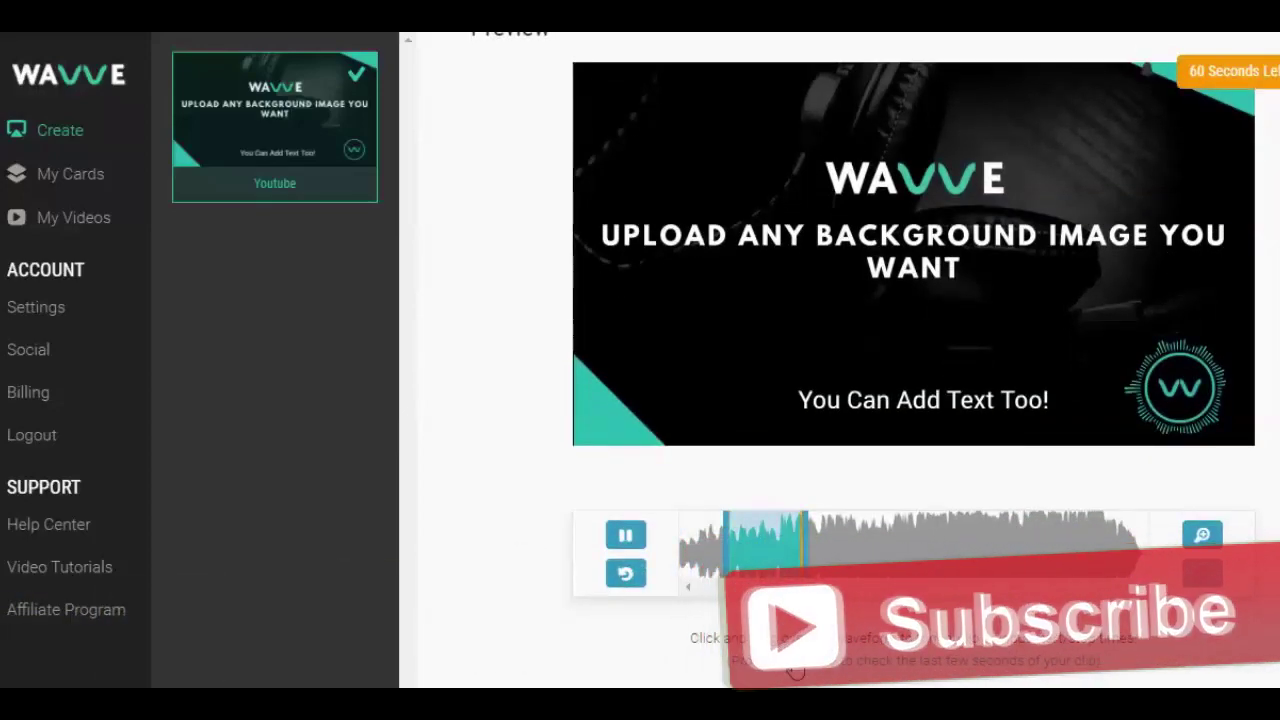
{"action": "left_click", "coordinate": [624, 538]}
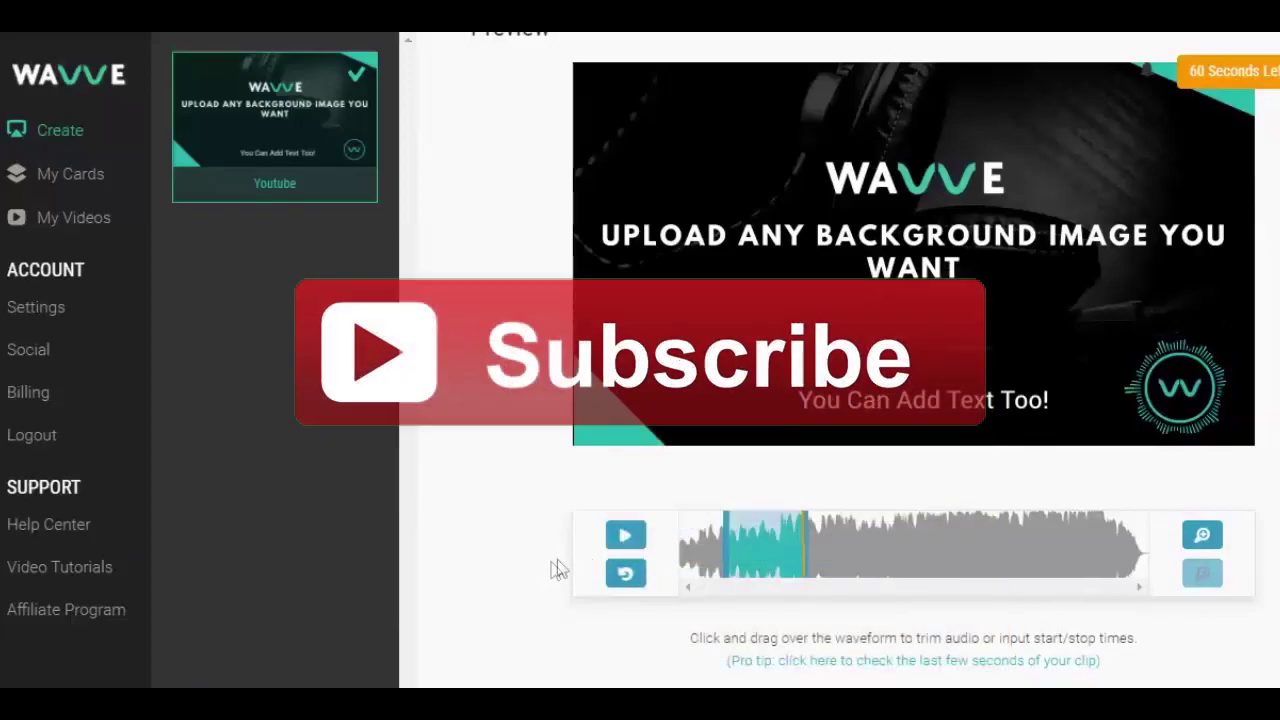
{"action": "scroll", "coordinate": [556, 570], "scroll_direction": "down", "scroll_amount": 2}
{"action": "left_click_drag", "start_coordinate": [815, 322], "coordinate": [758, 322]}
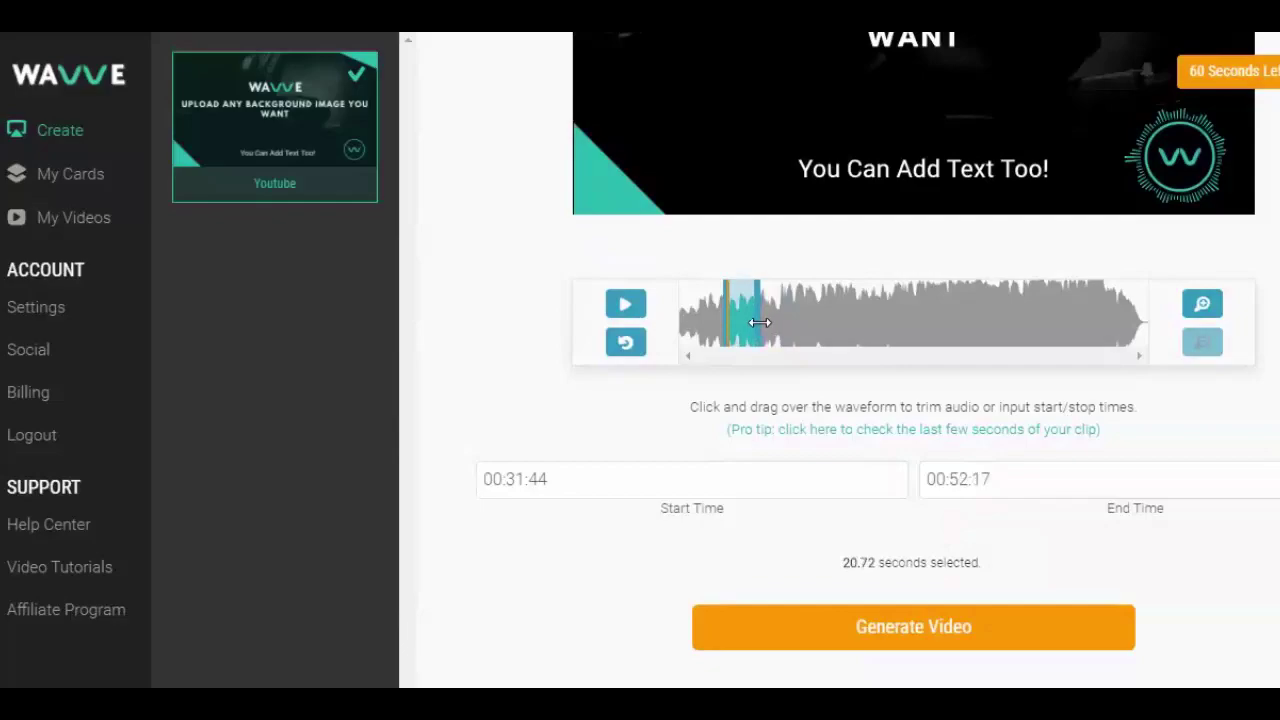
Step: Generate the Youtube Test video from the 20.72-second audio selection
{"action": "left_click", "coordinate": [860, 626]}
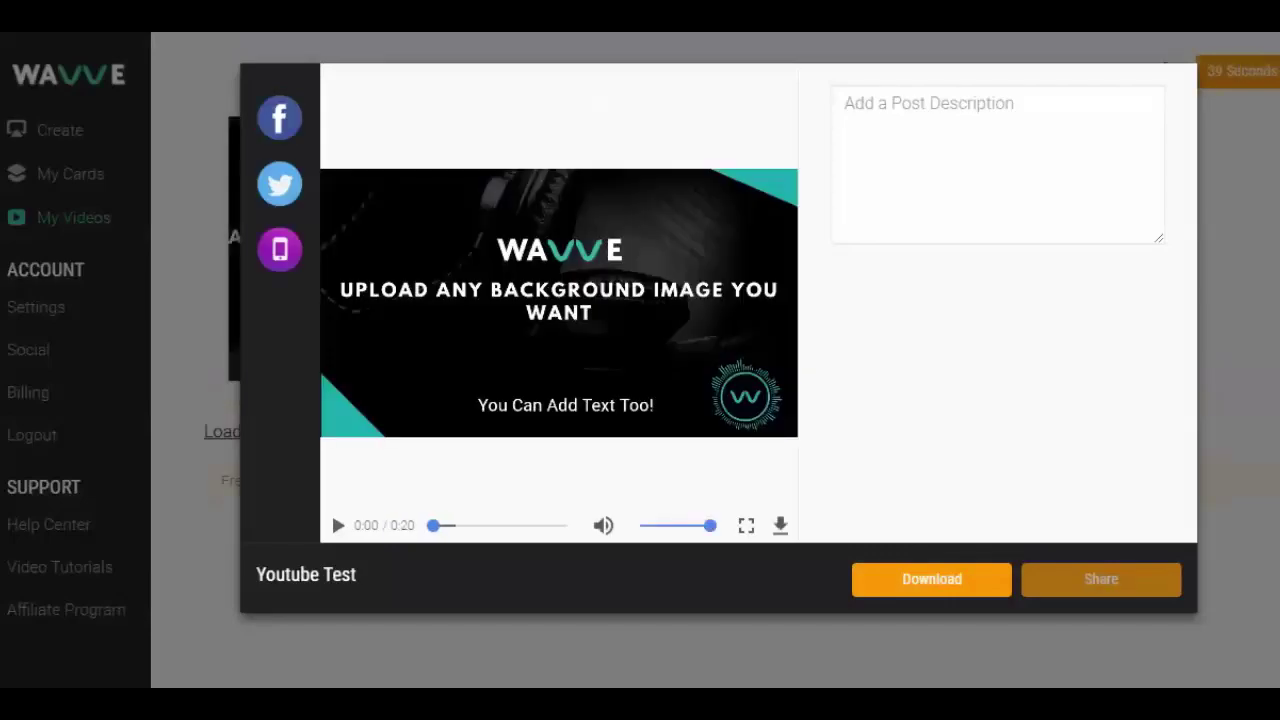
Step: Play and pause the 20-second Youtube Test preview, then close the downloaded video's player
{"action": "left_click", "coordinate": [337, 526]}
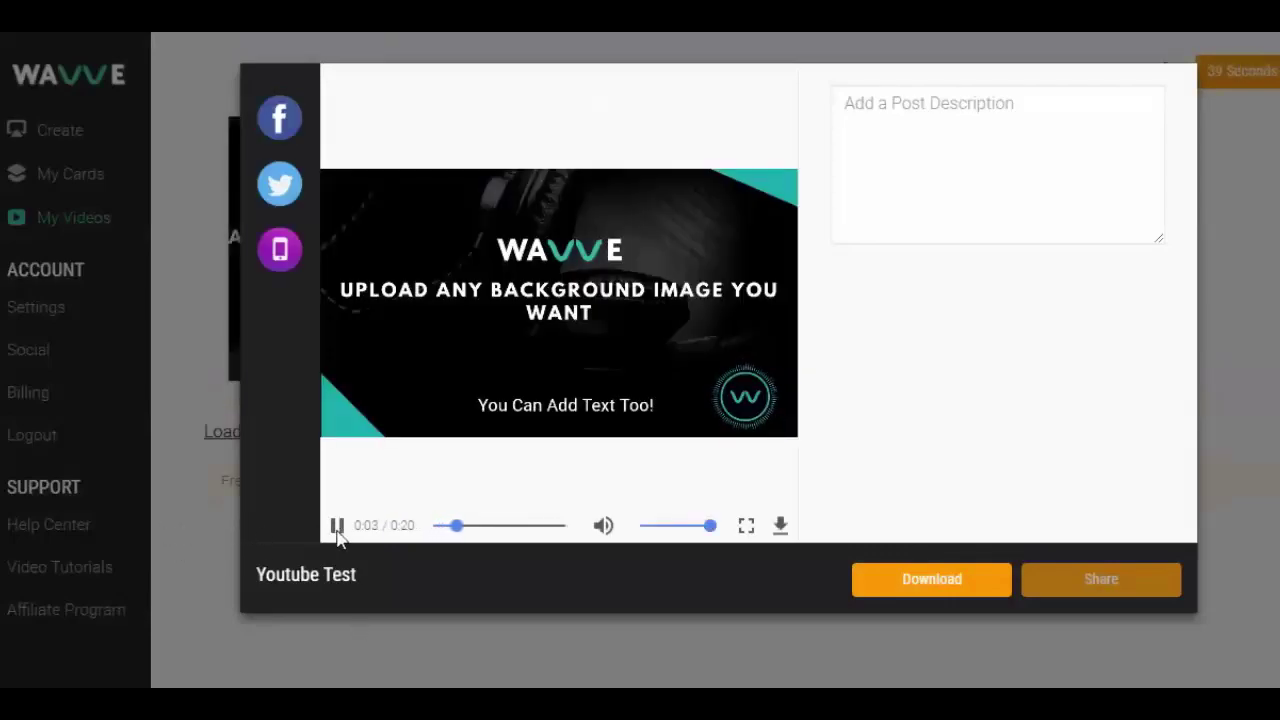
{"action": "left_click", "coordinate": [337, 527]}
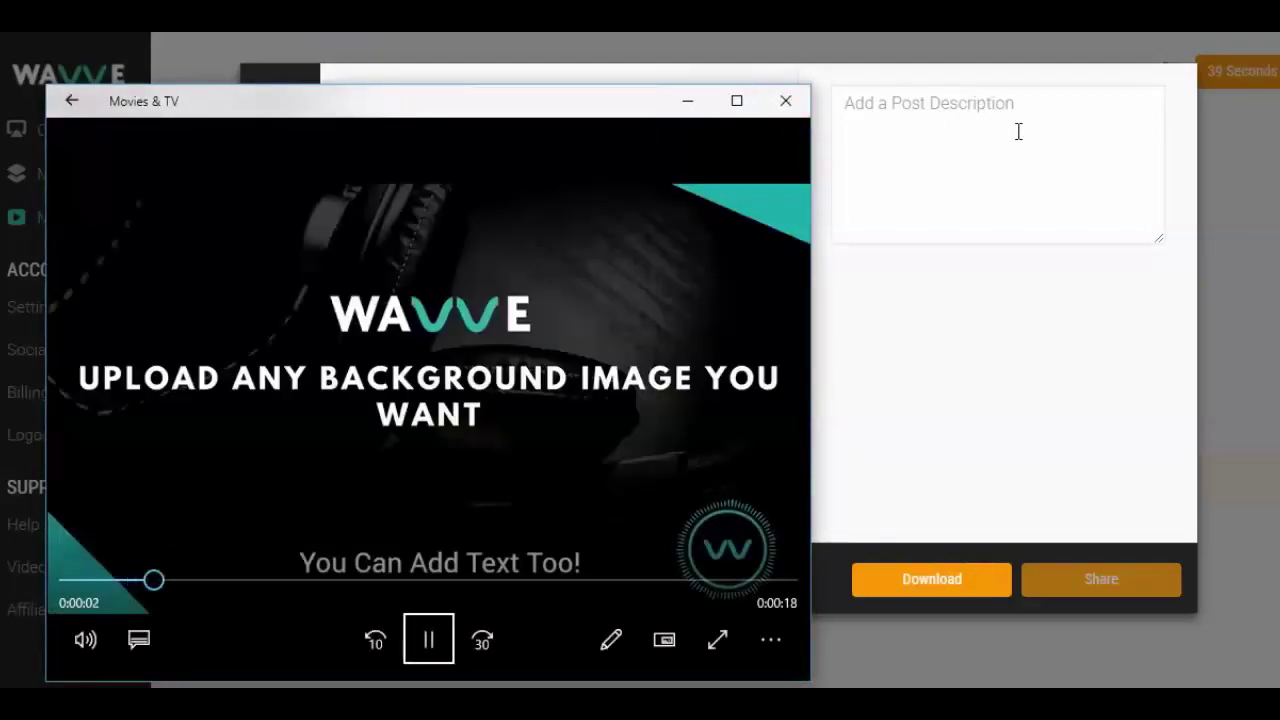
{"action": "left_click", "coordinate": [786, 101]}
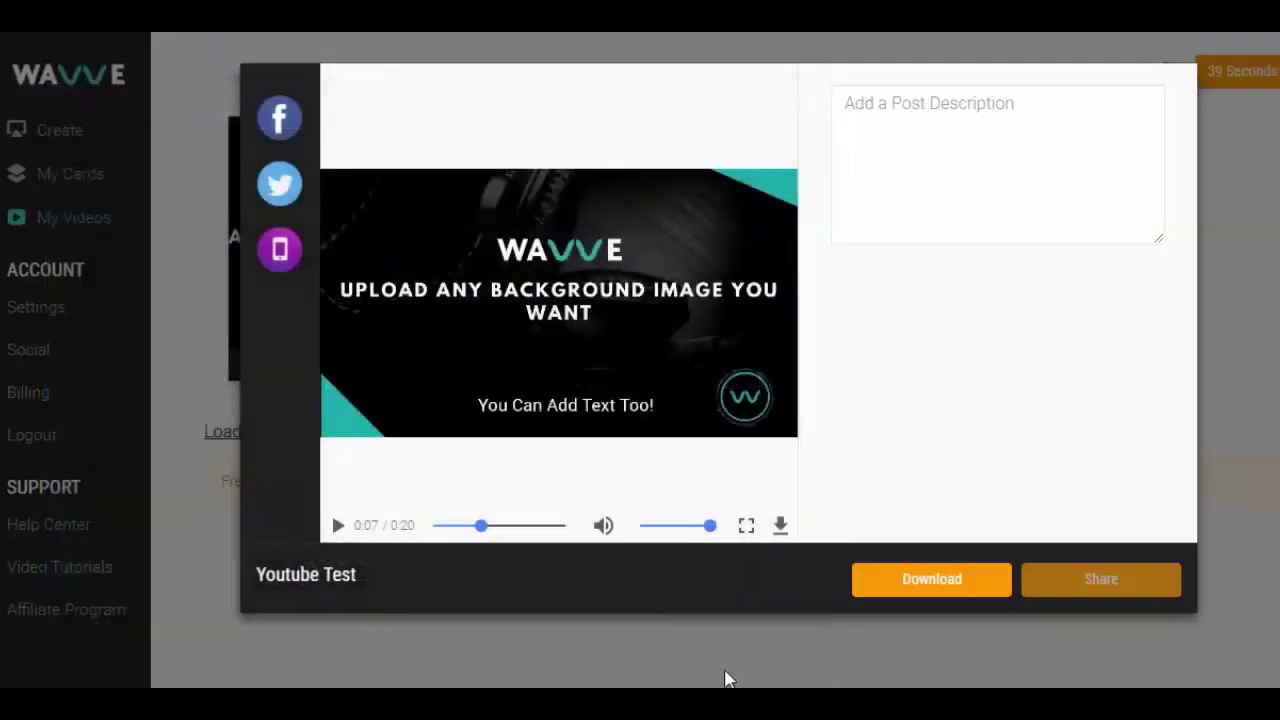